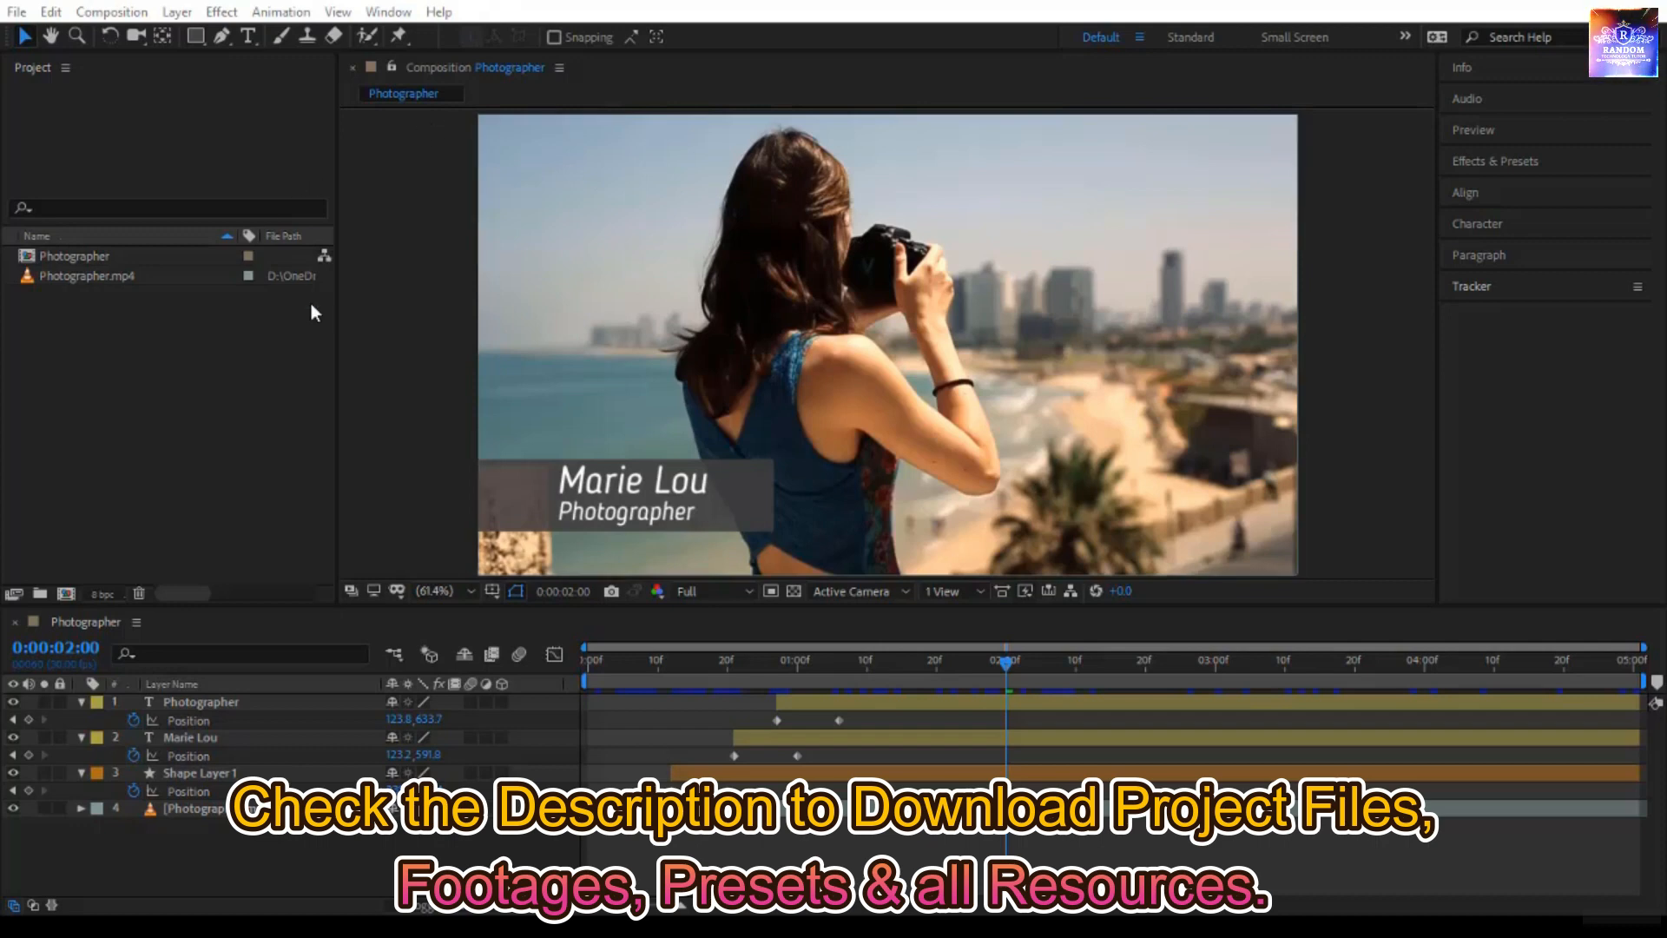
- Start a new, empty project
click(19, 14)
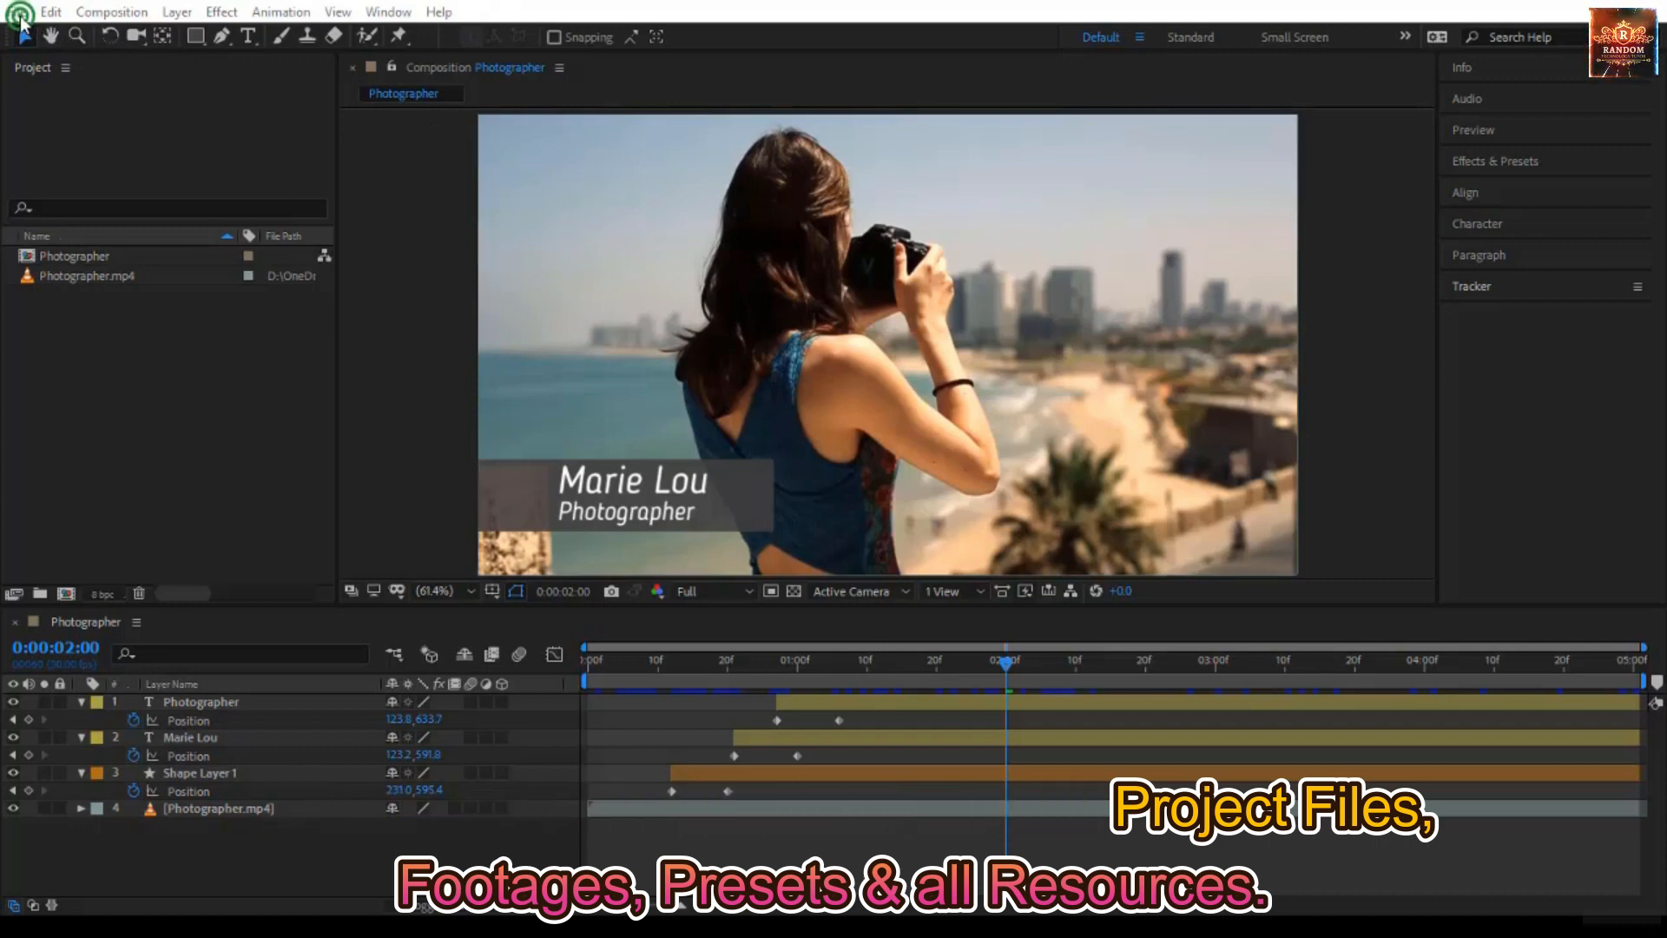
mouse_move(52, 36)
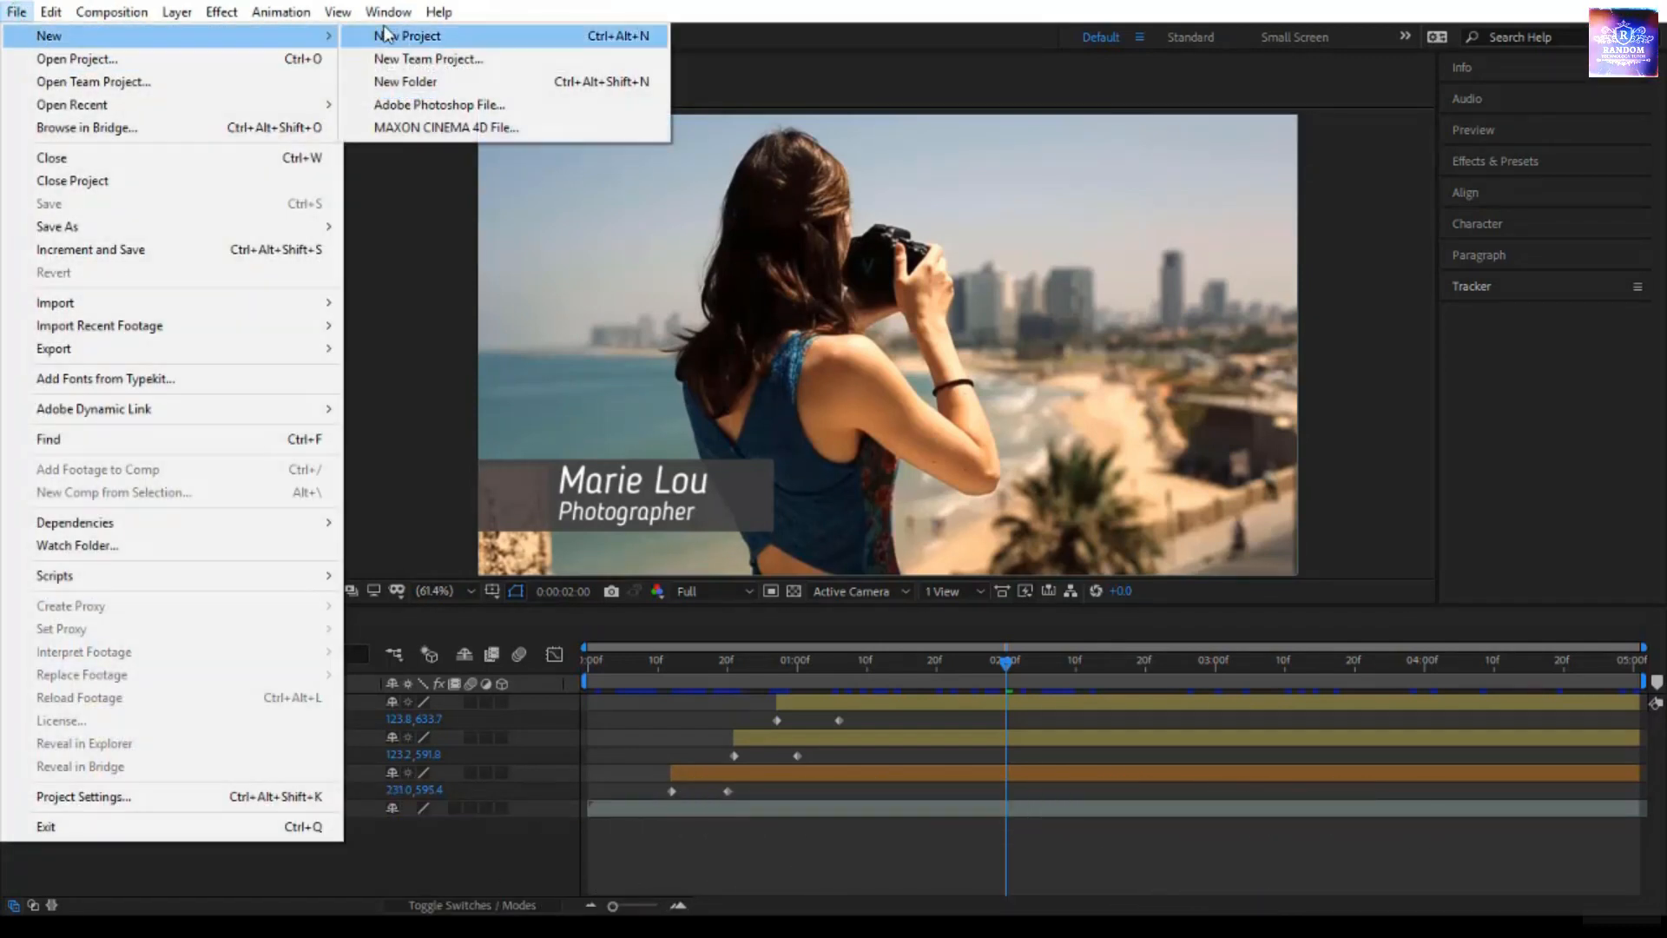
click(632, 42)
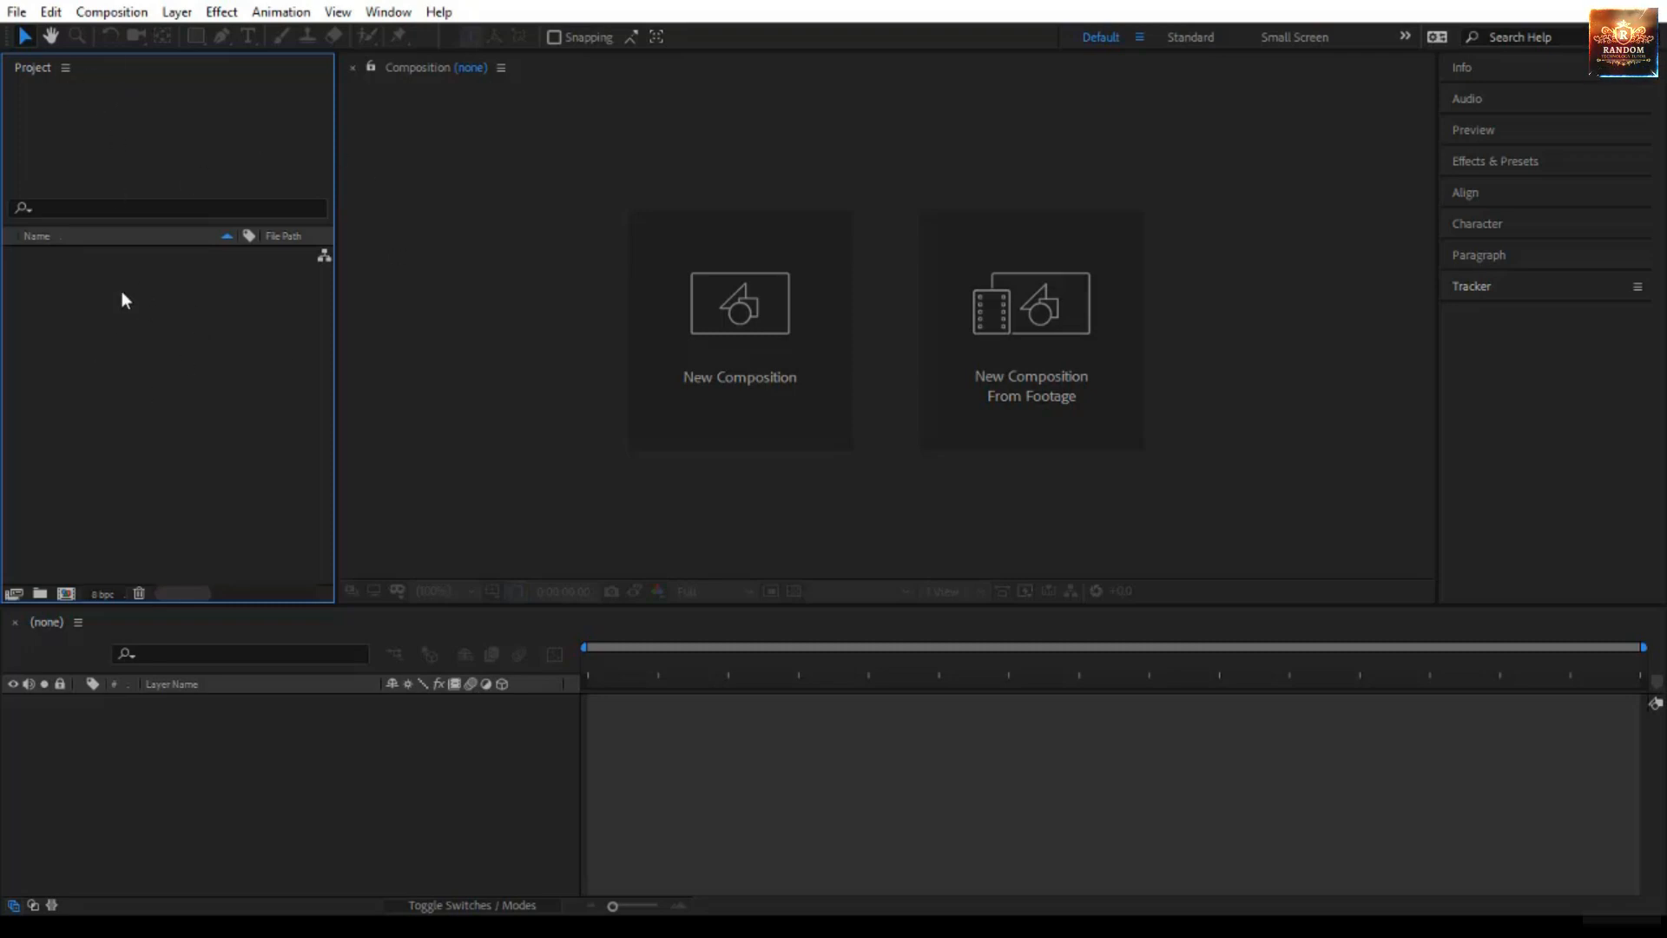
- Import the Arial View Beach, City, Forest and Lake clips into the project as footage without creating a composition
right_click(119, 346)
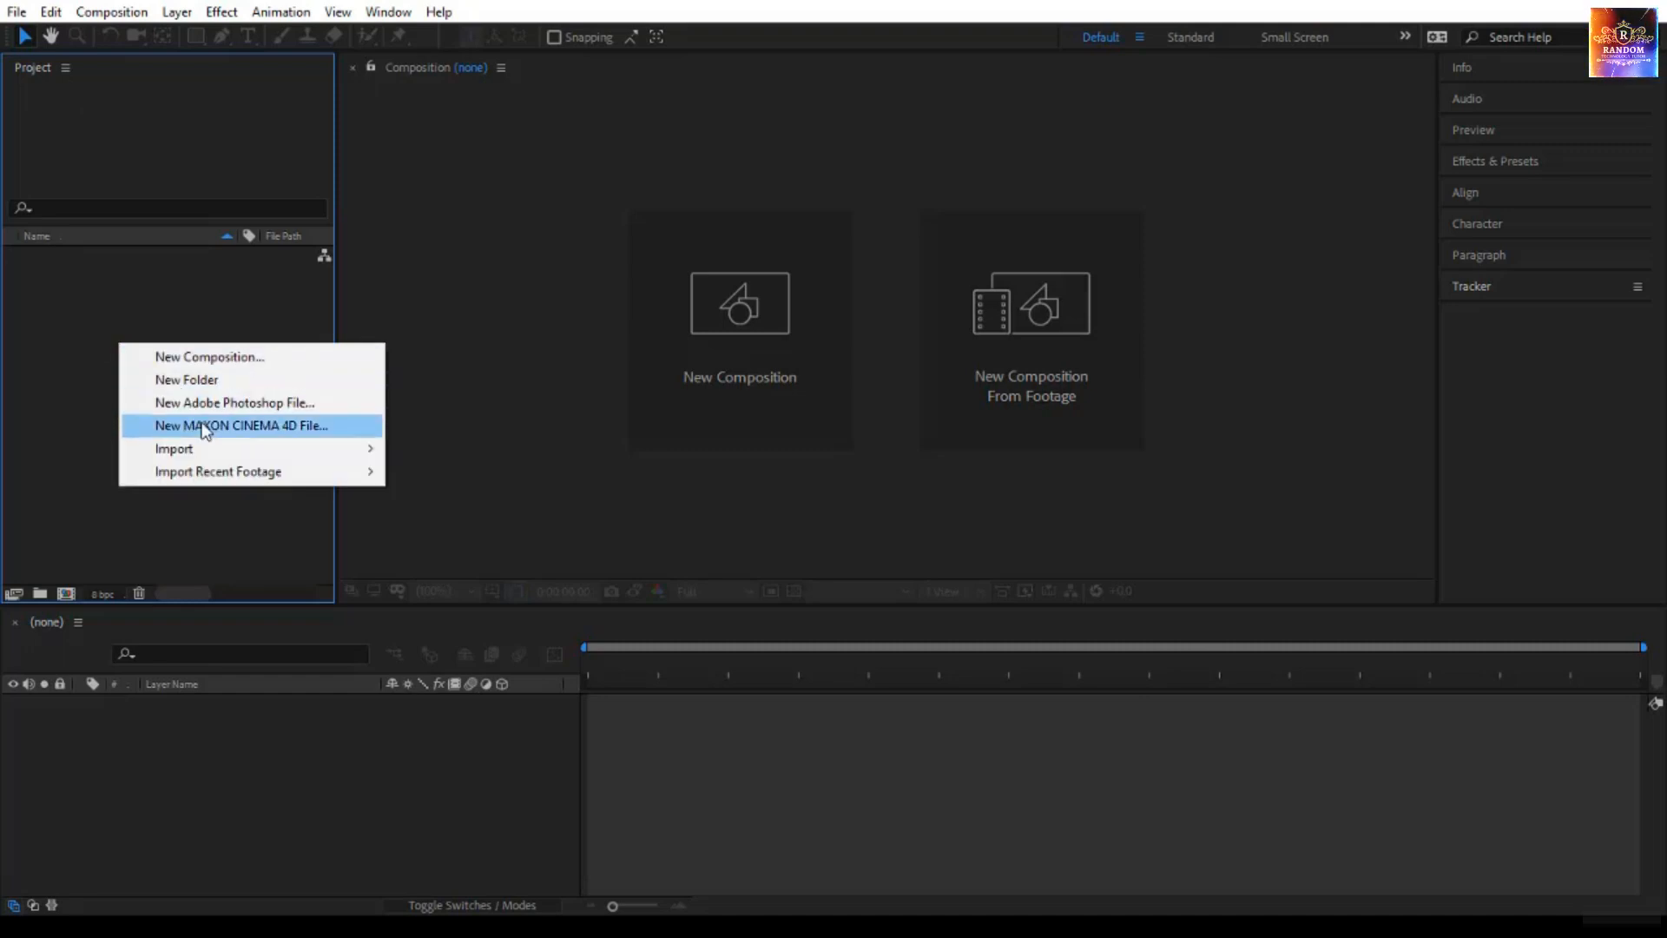
mouse_move(212, 448)
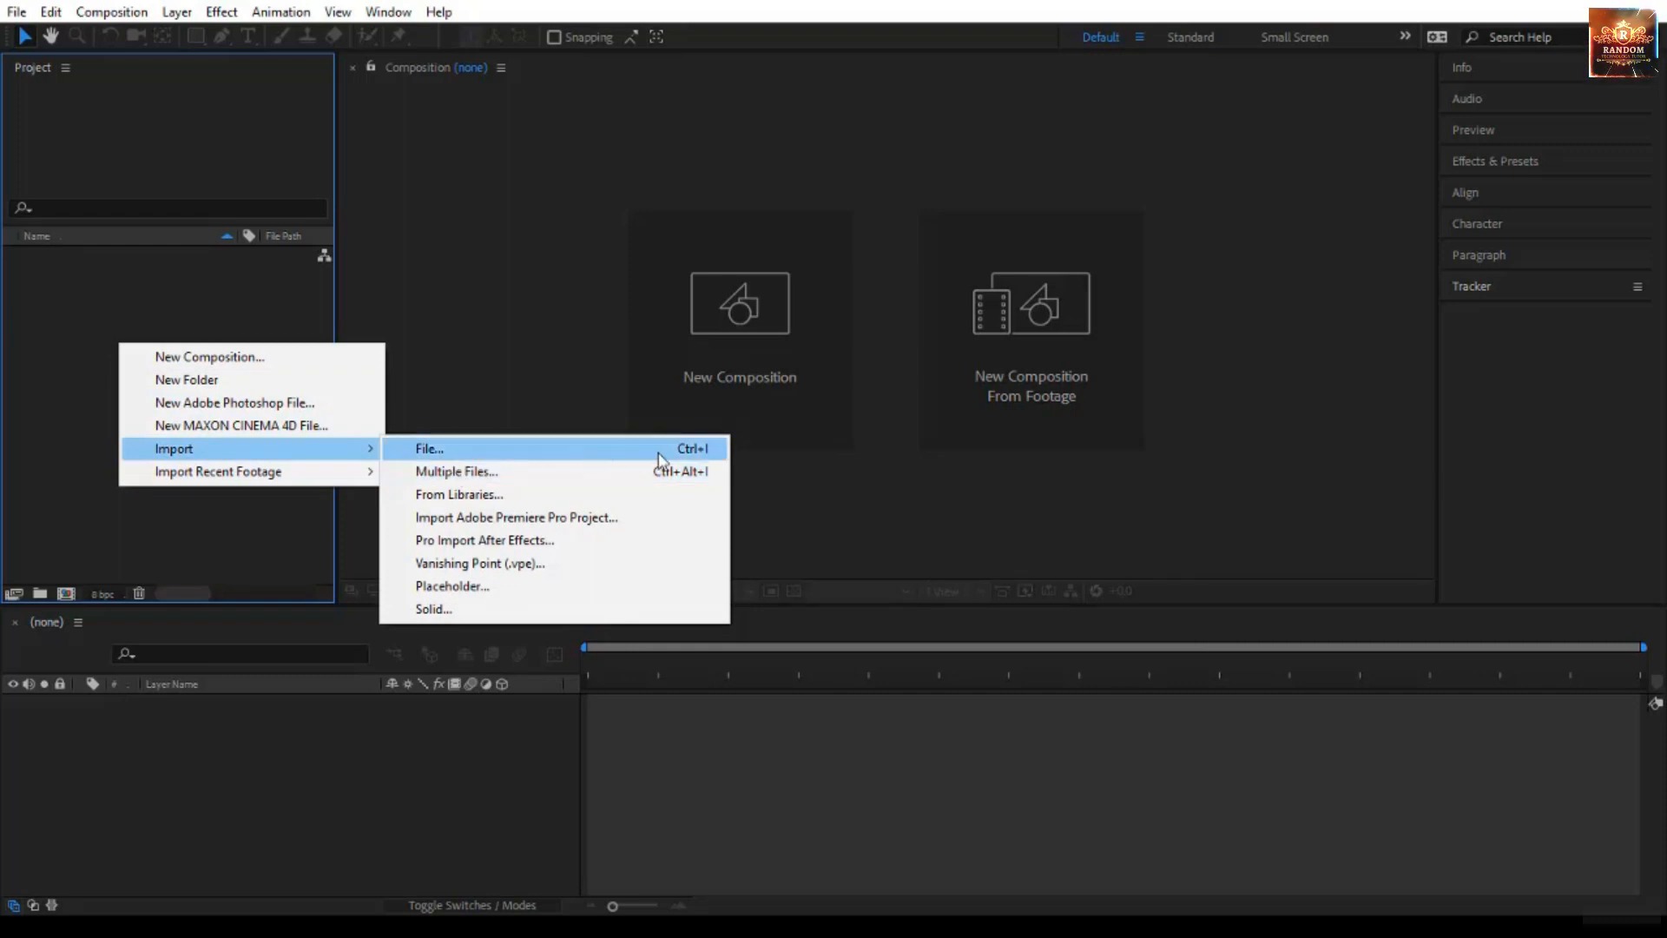
click(706, 454)
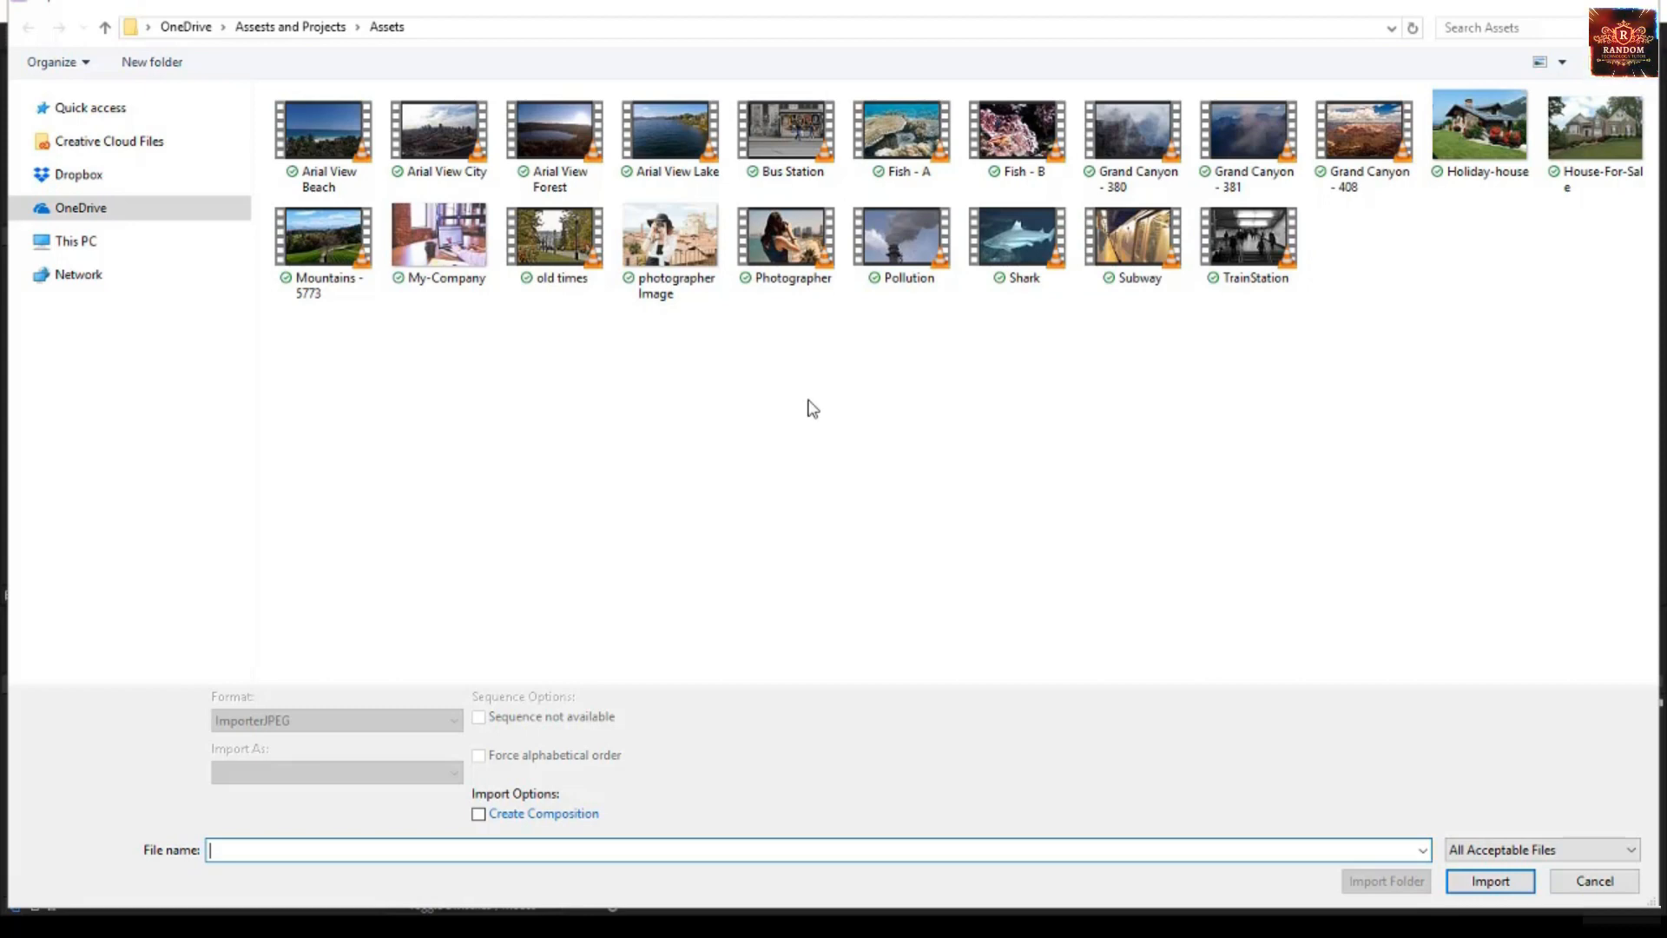
click(330, 157)
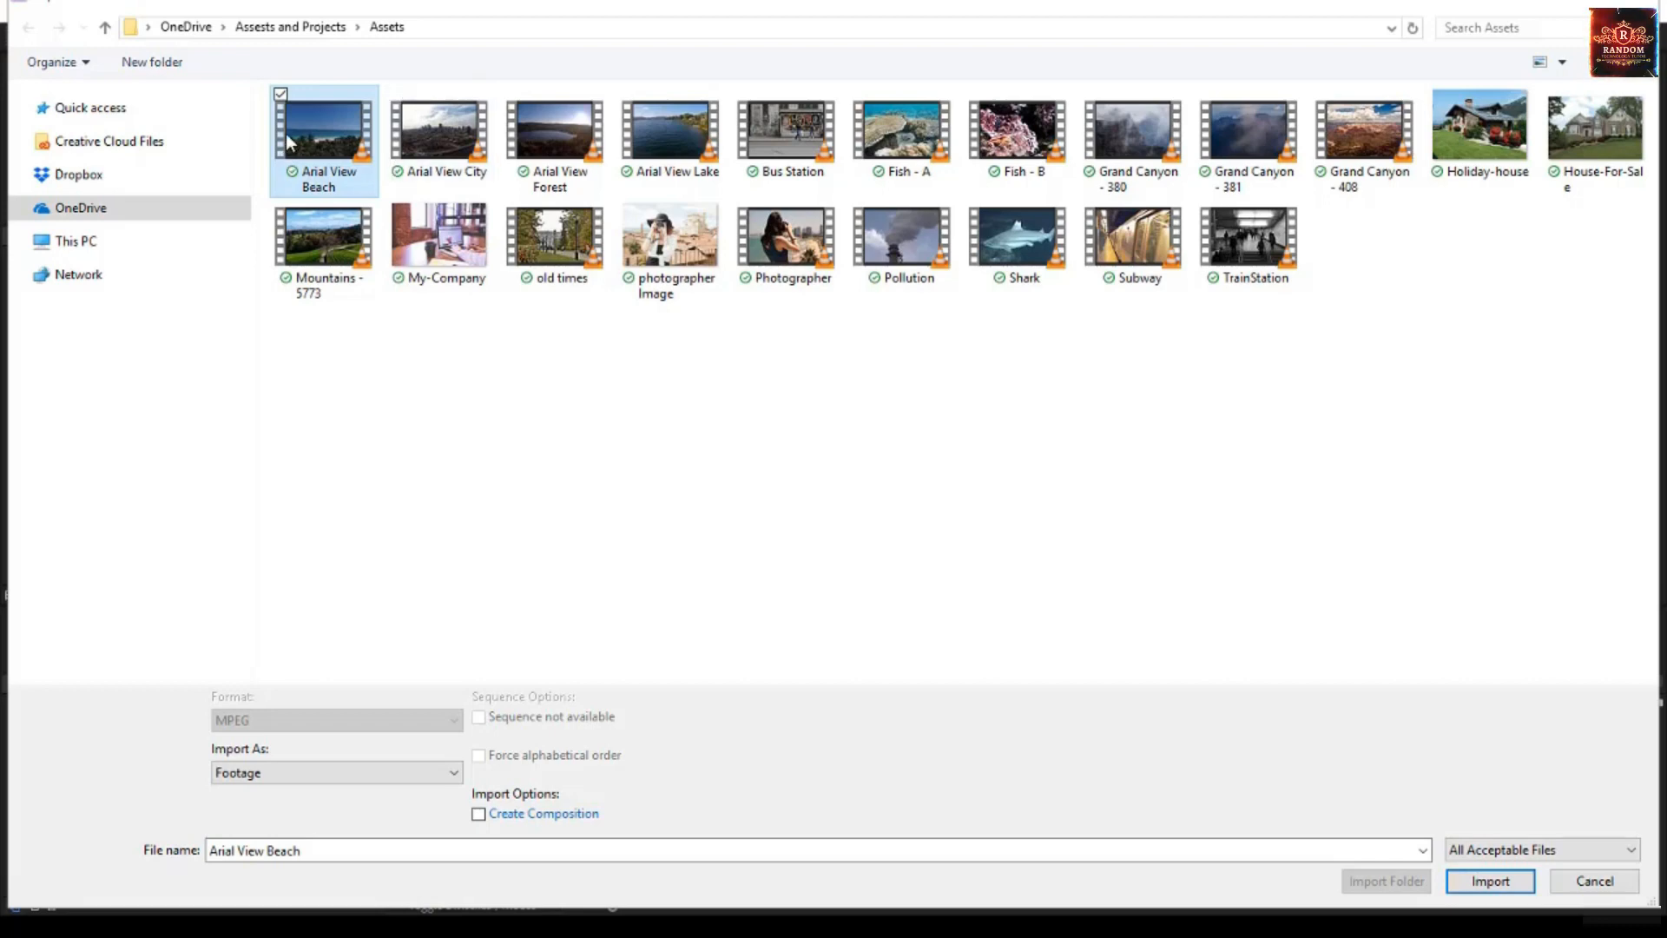
shift+click(668, 155)
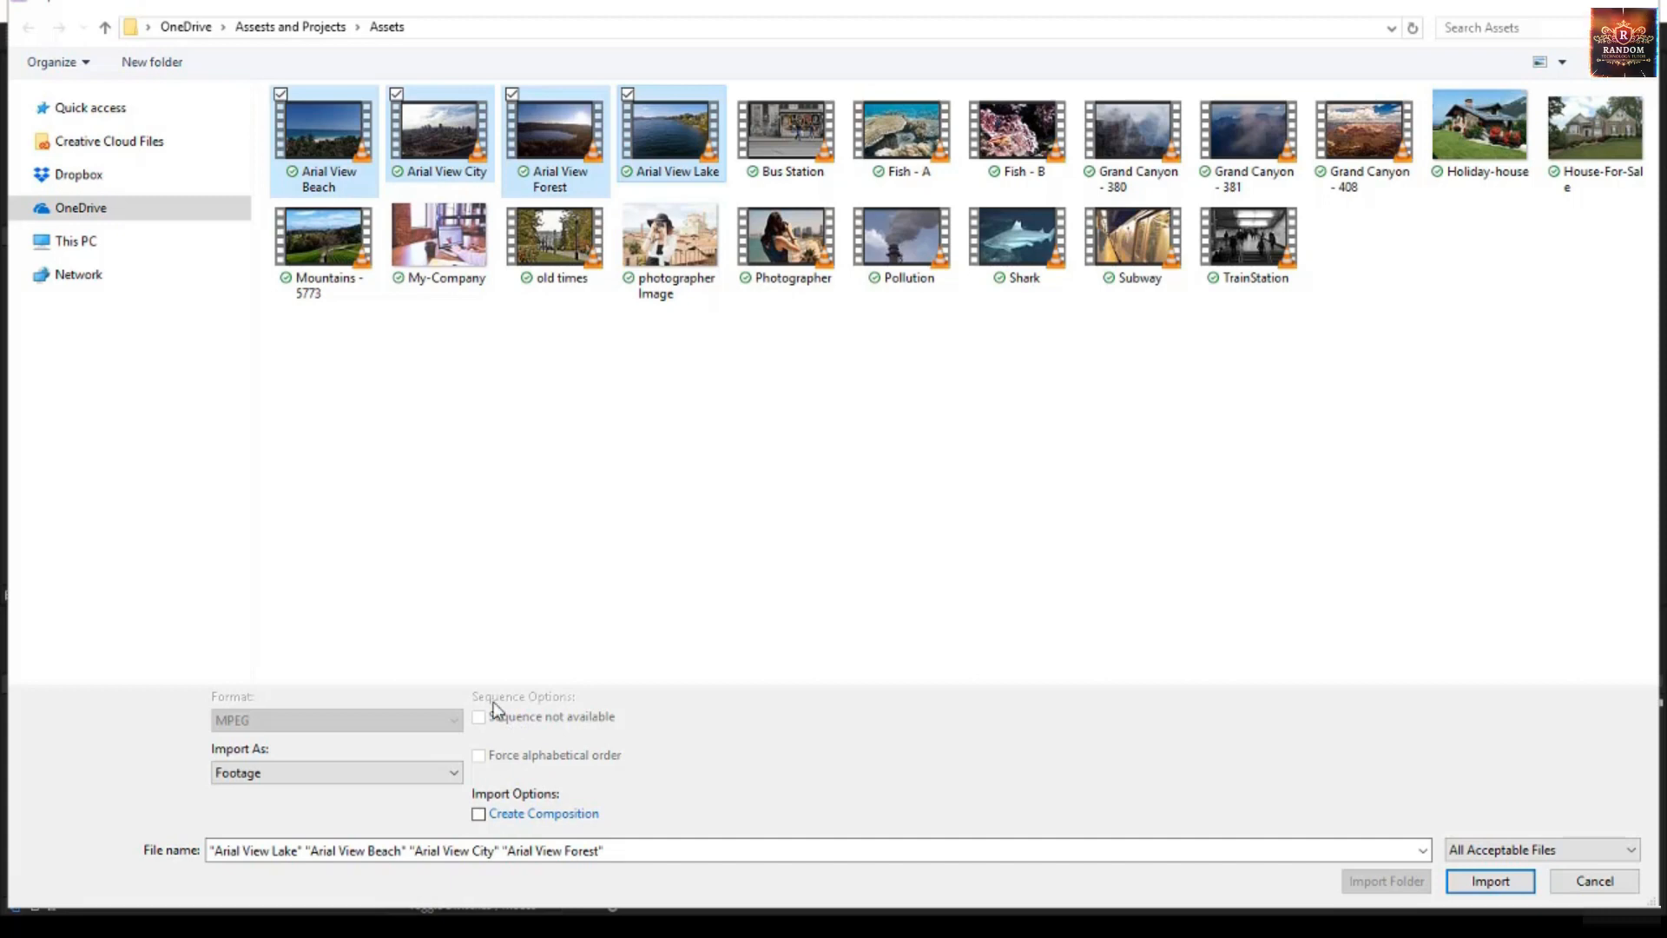
click(479, 814)
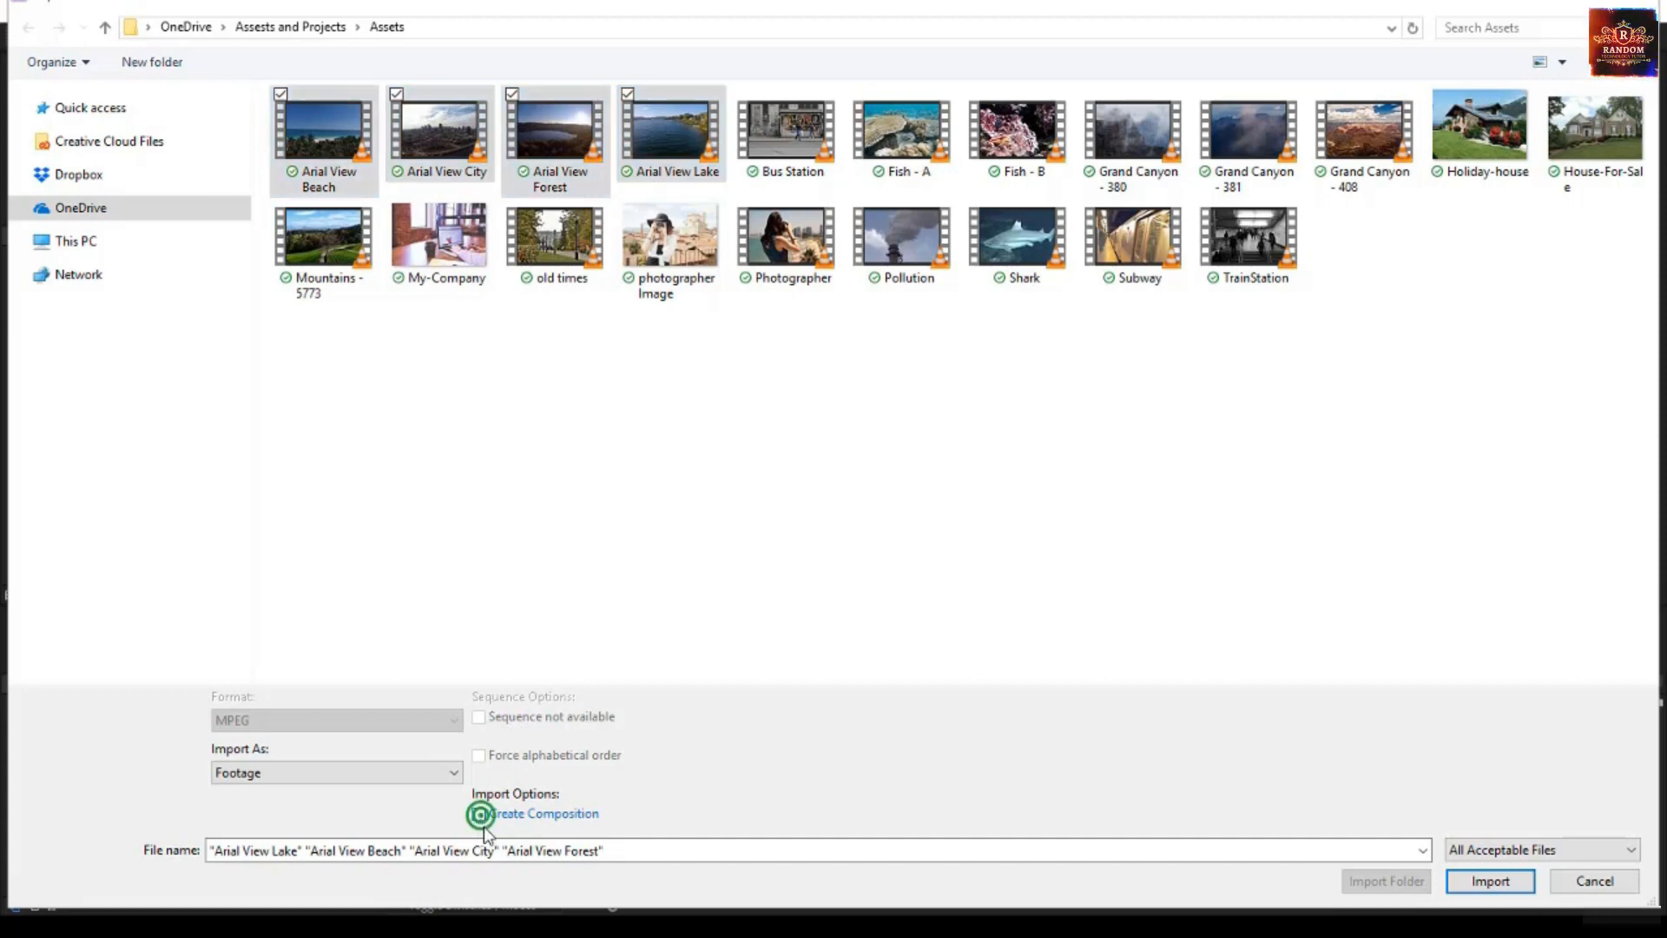
click(479, 814)
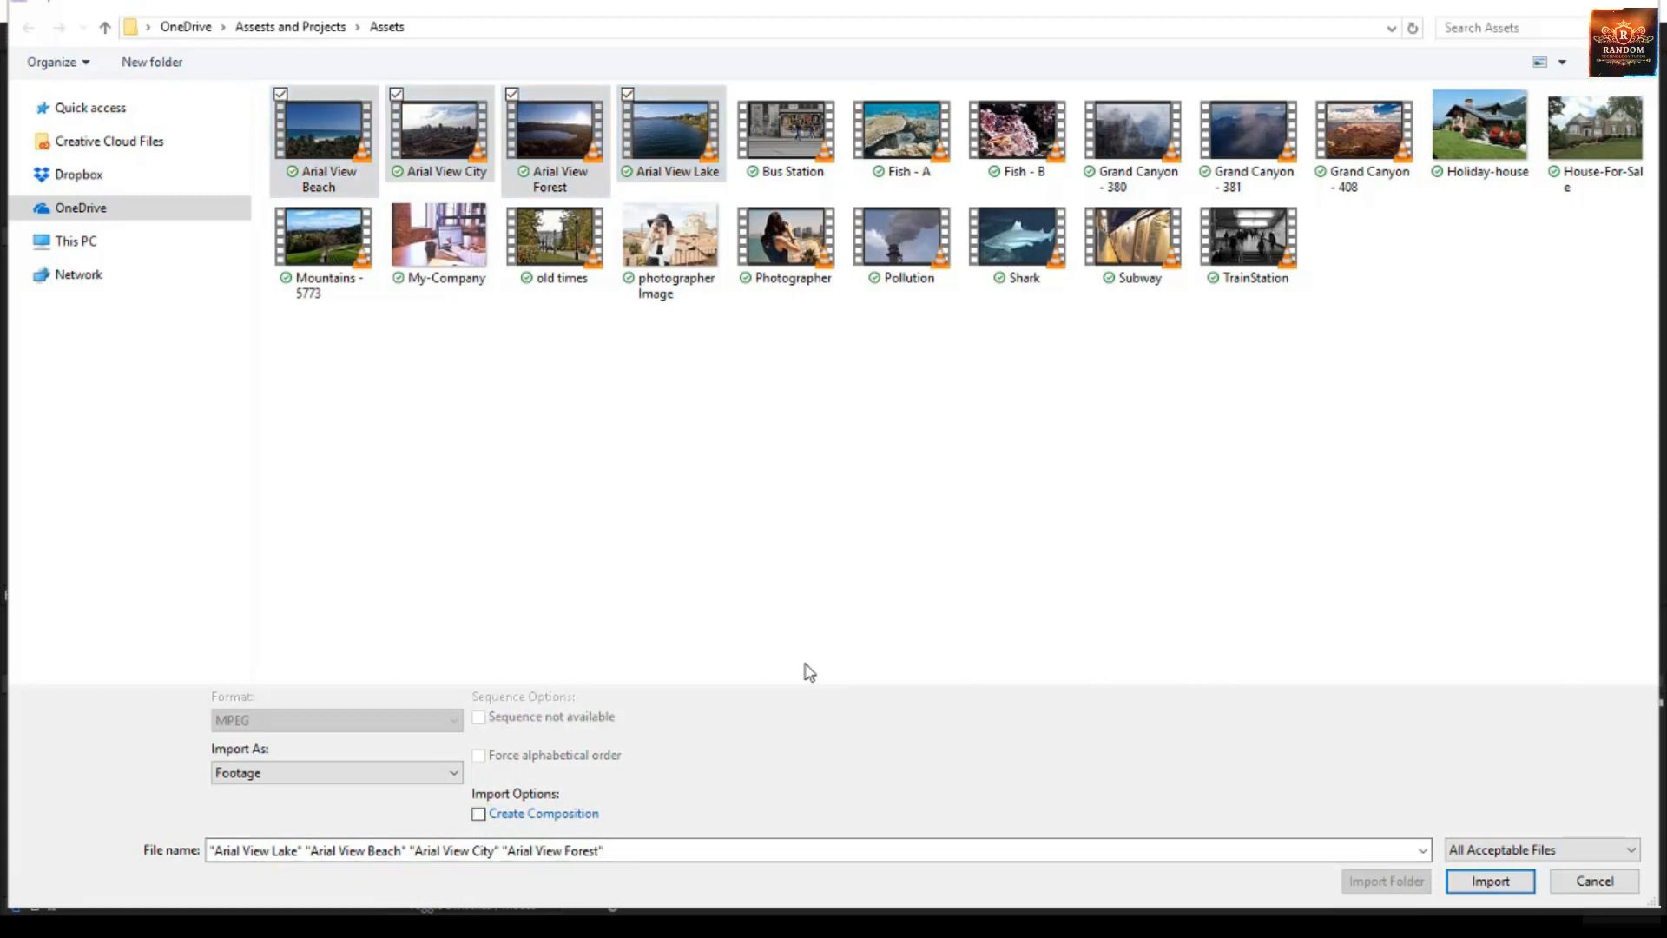
click(1491, 880)
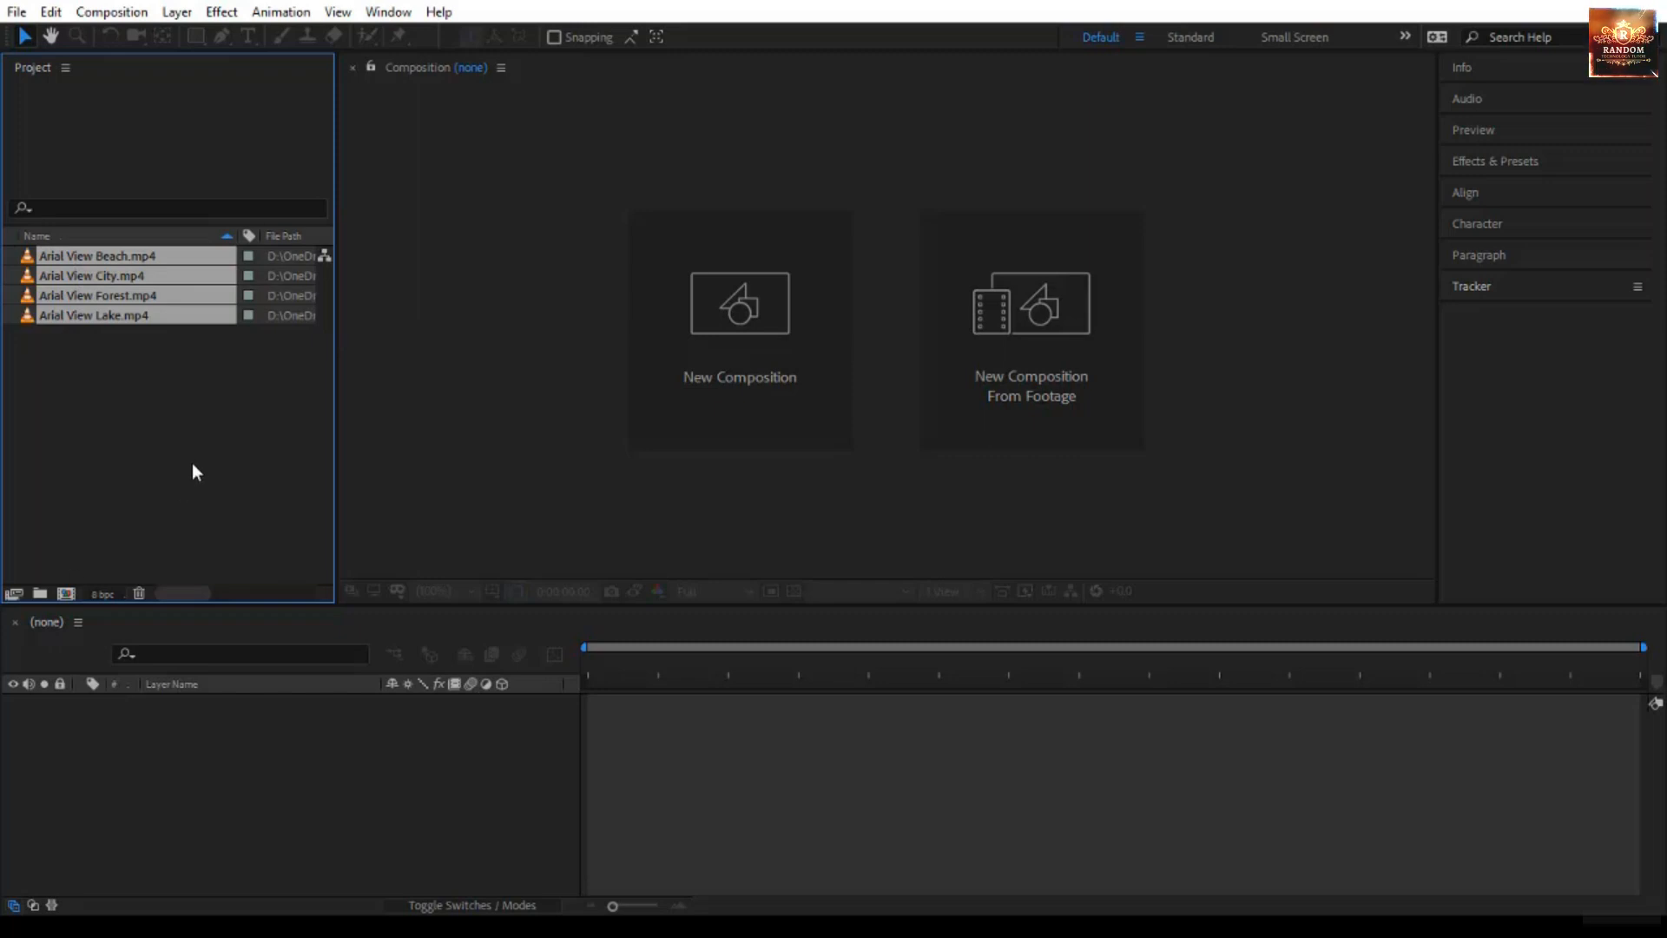
- Inspect the imported clips' details by selecting each one in the project list
click(121, 363)
click(122, 255)
click(121, 278)
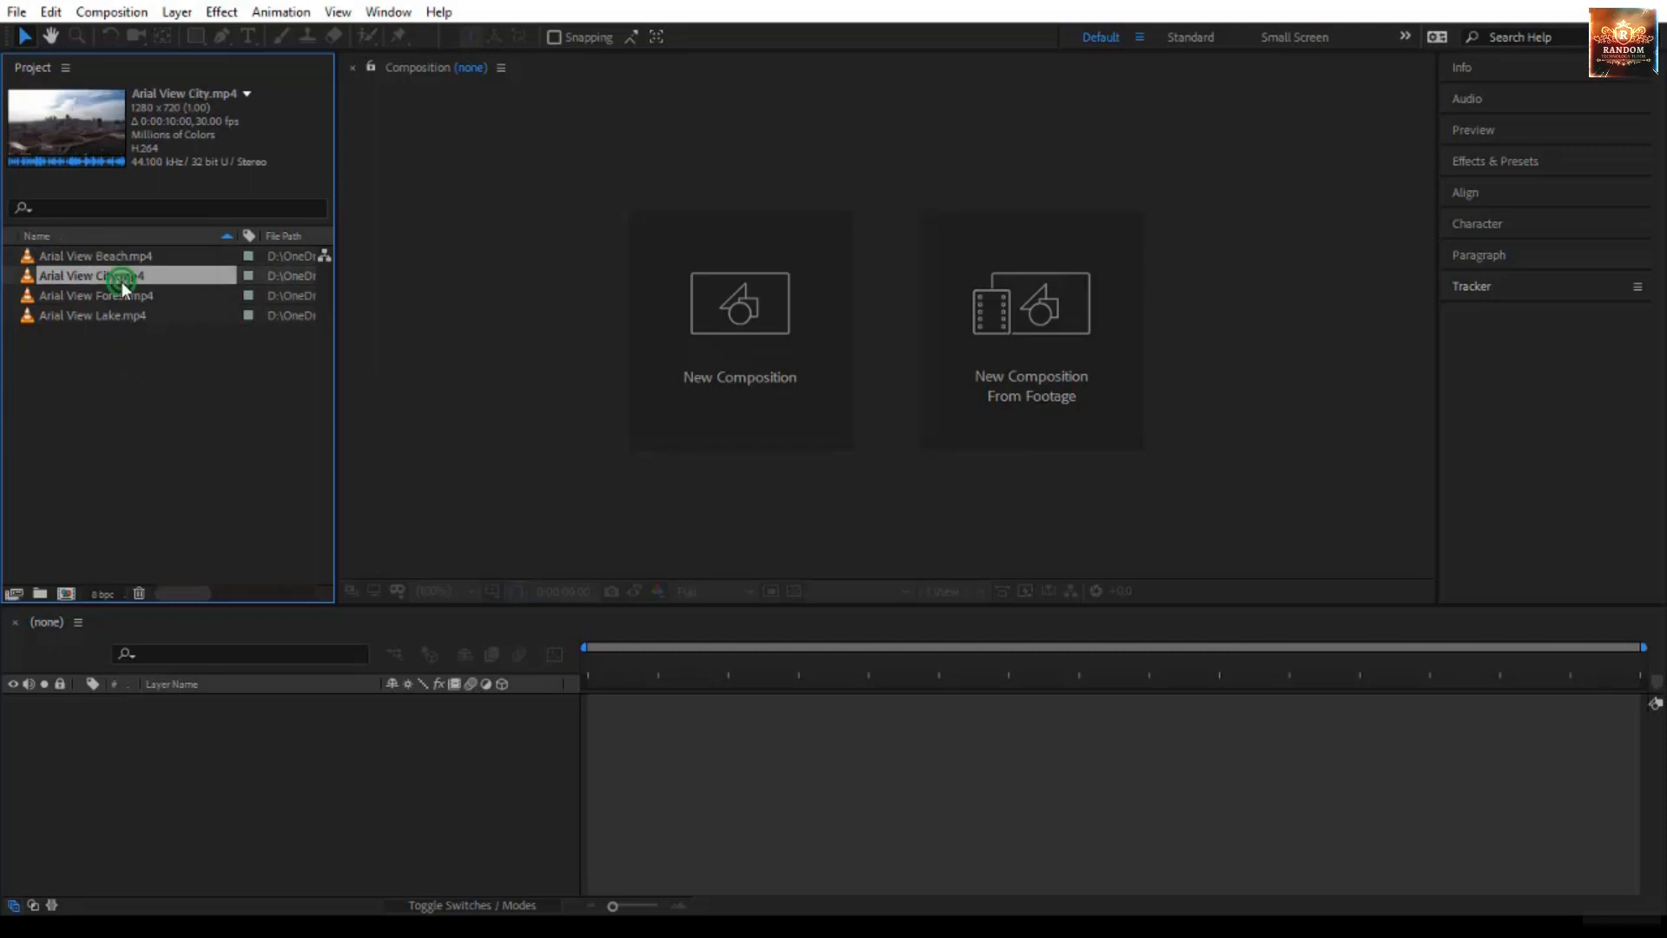
click(121, 295)
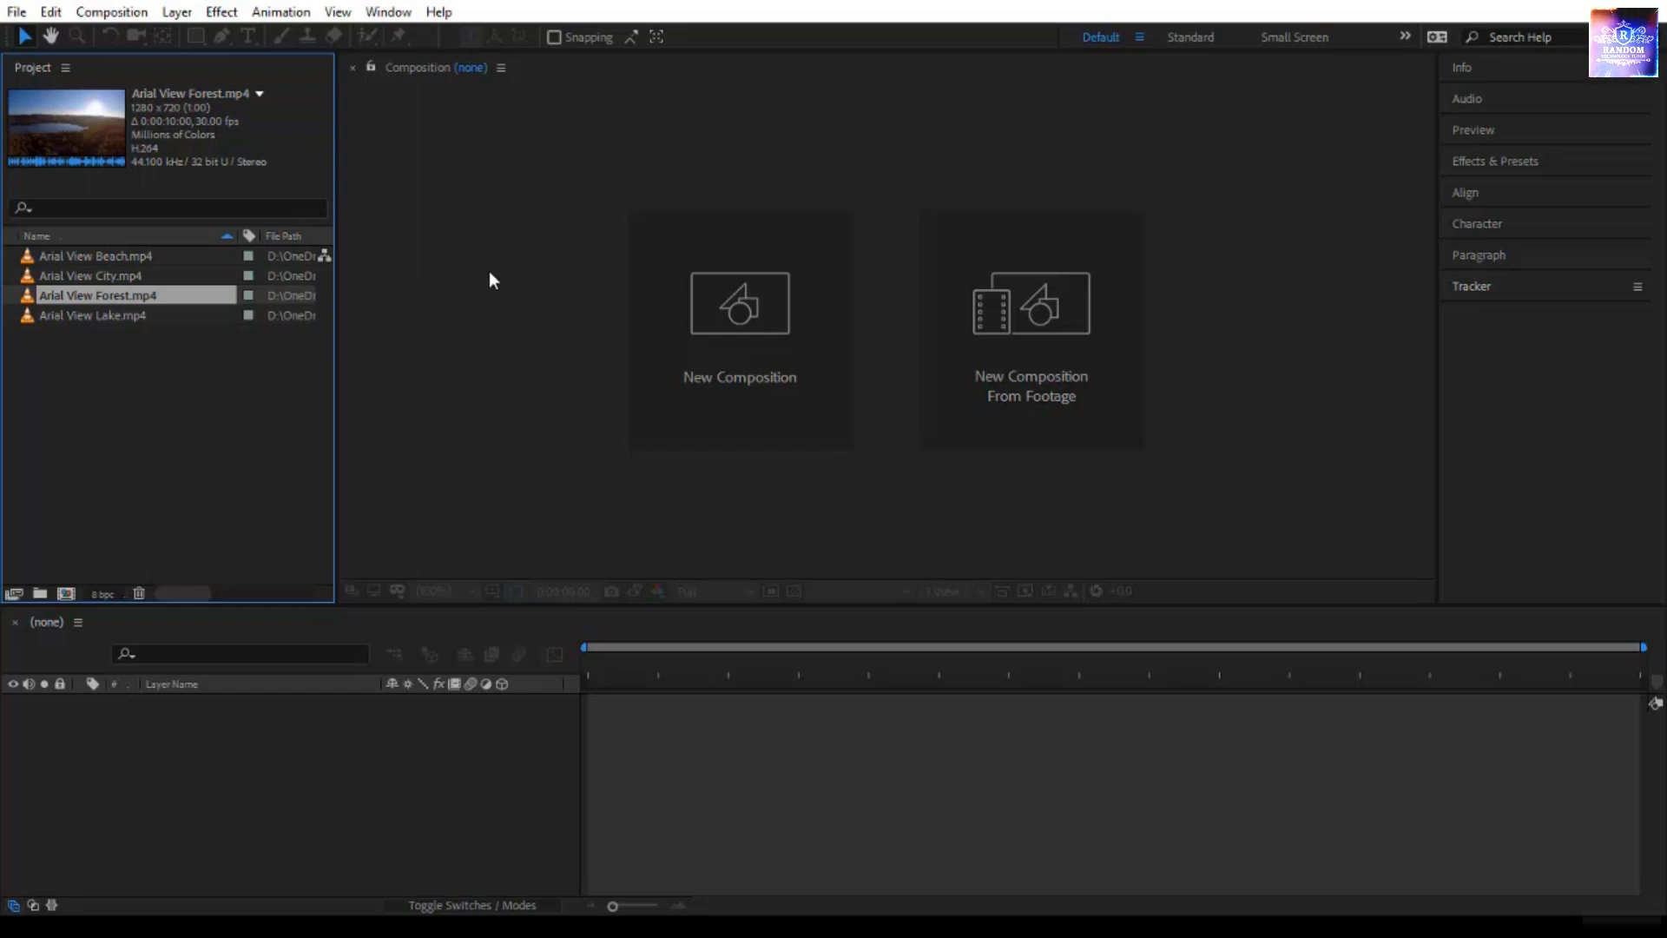
click(209, 443)
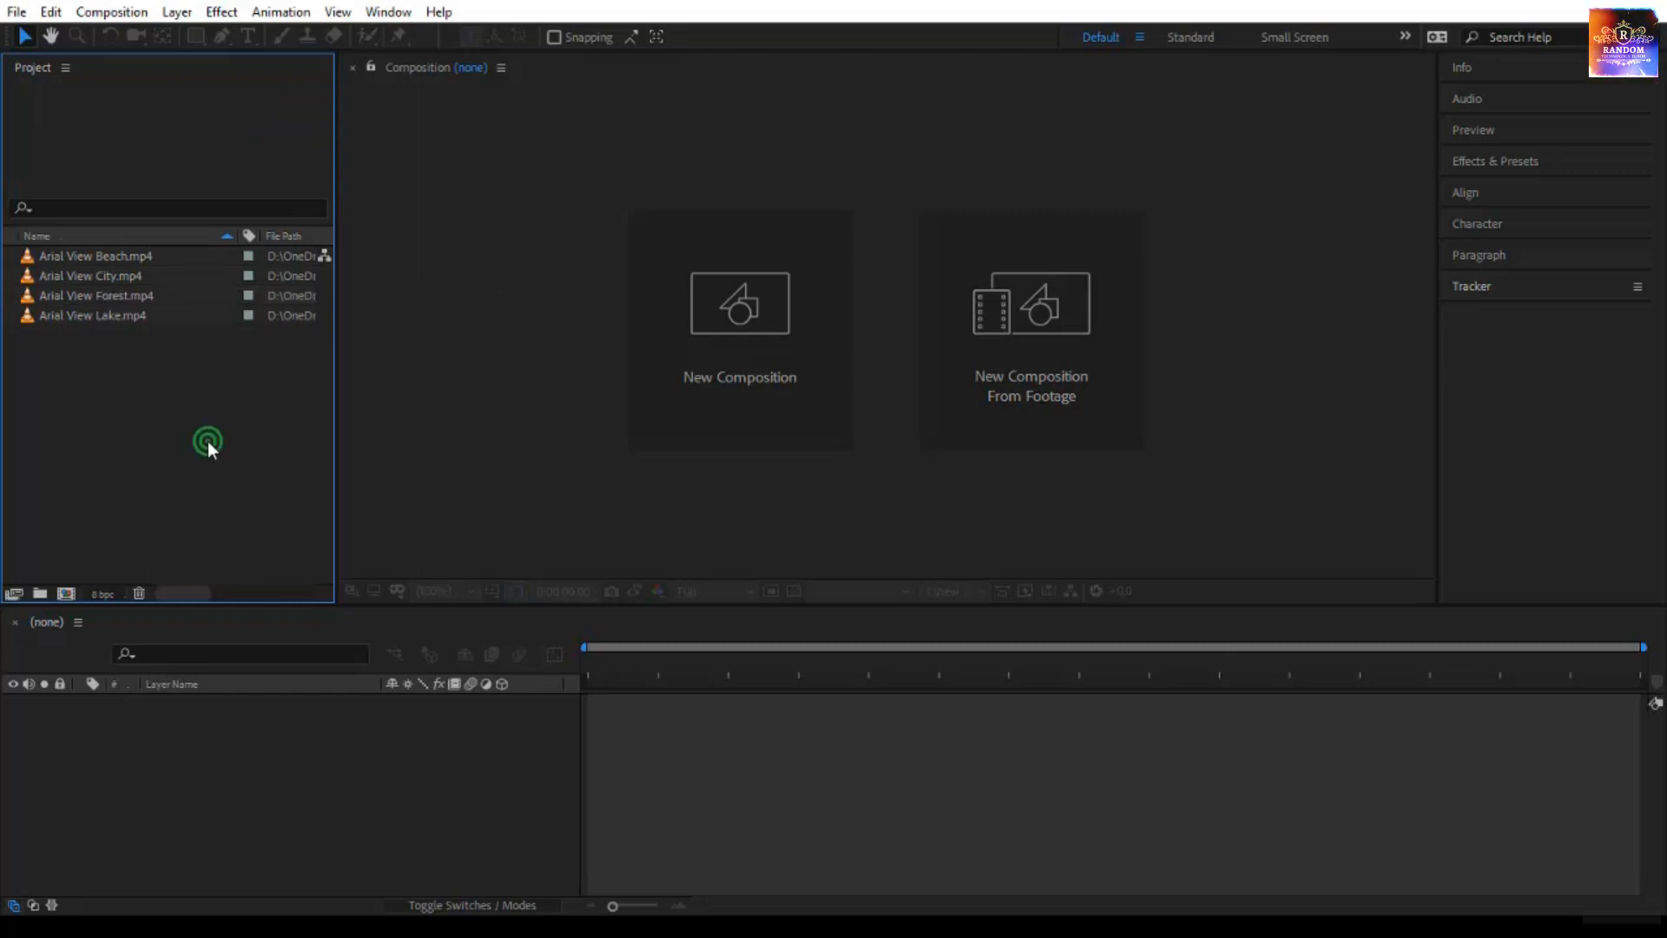
click(386, 438)
- Import the My-Company, photographer Image, Holiday-house and House-For-Sale images into the project
click(1056, 803)
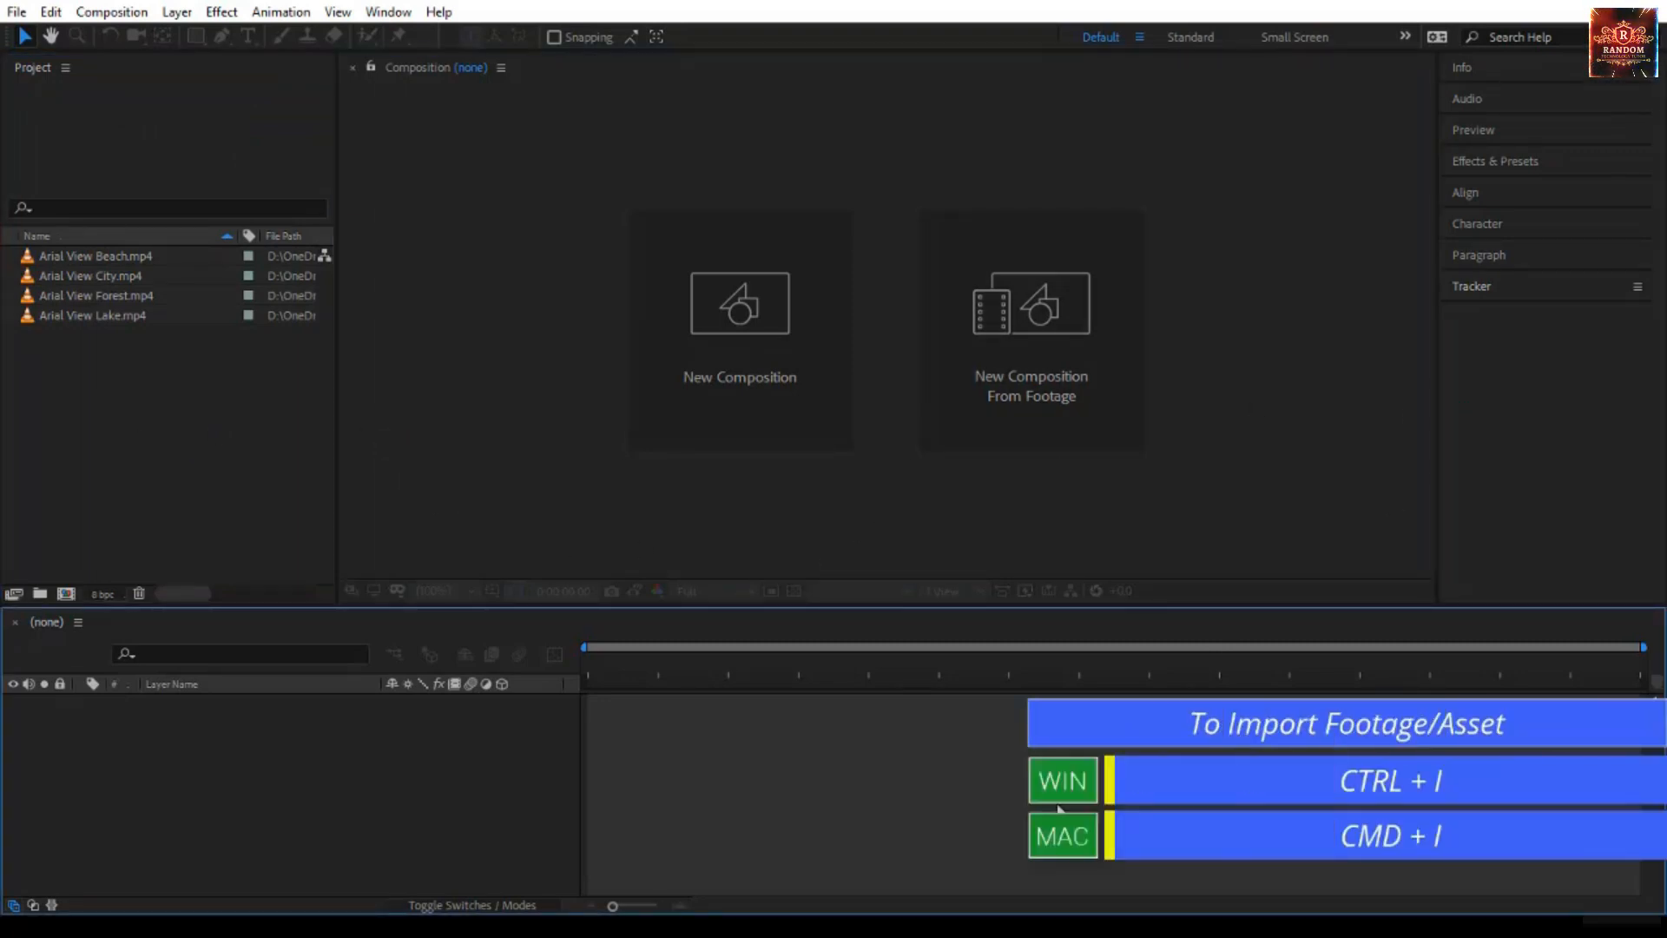
key(ctrl+i)
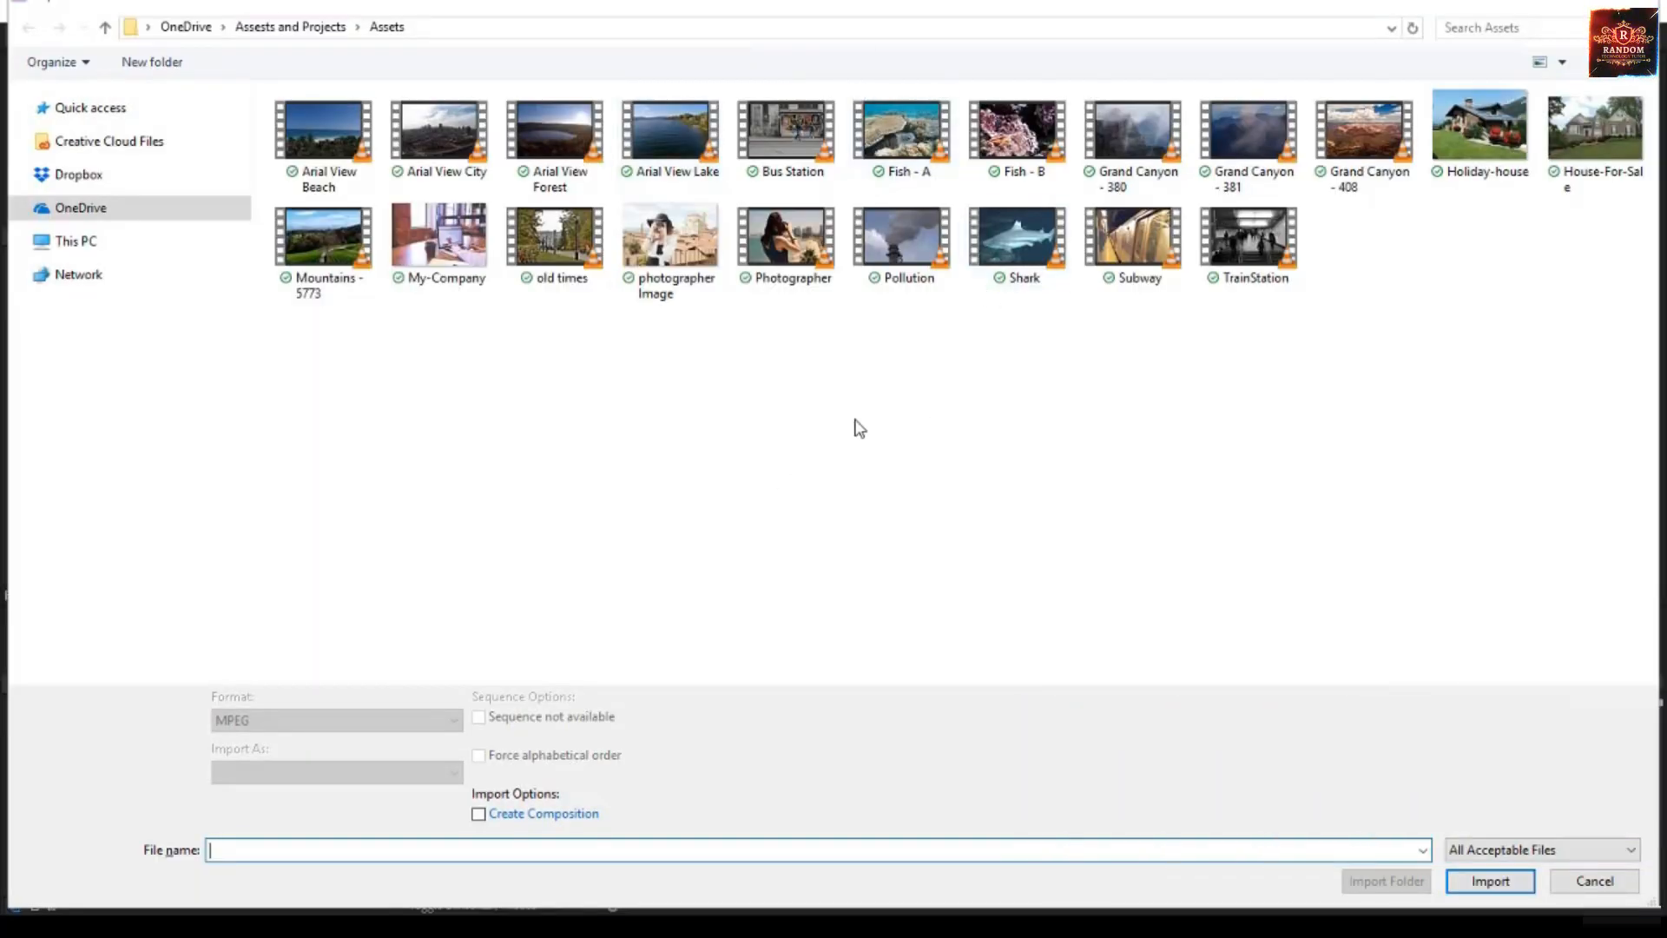
click(441, 243)
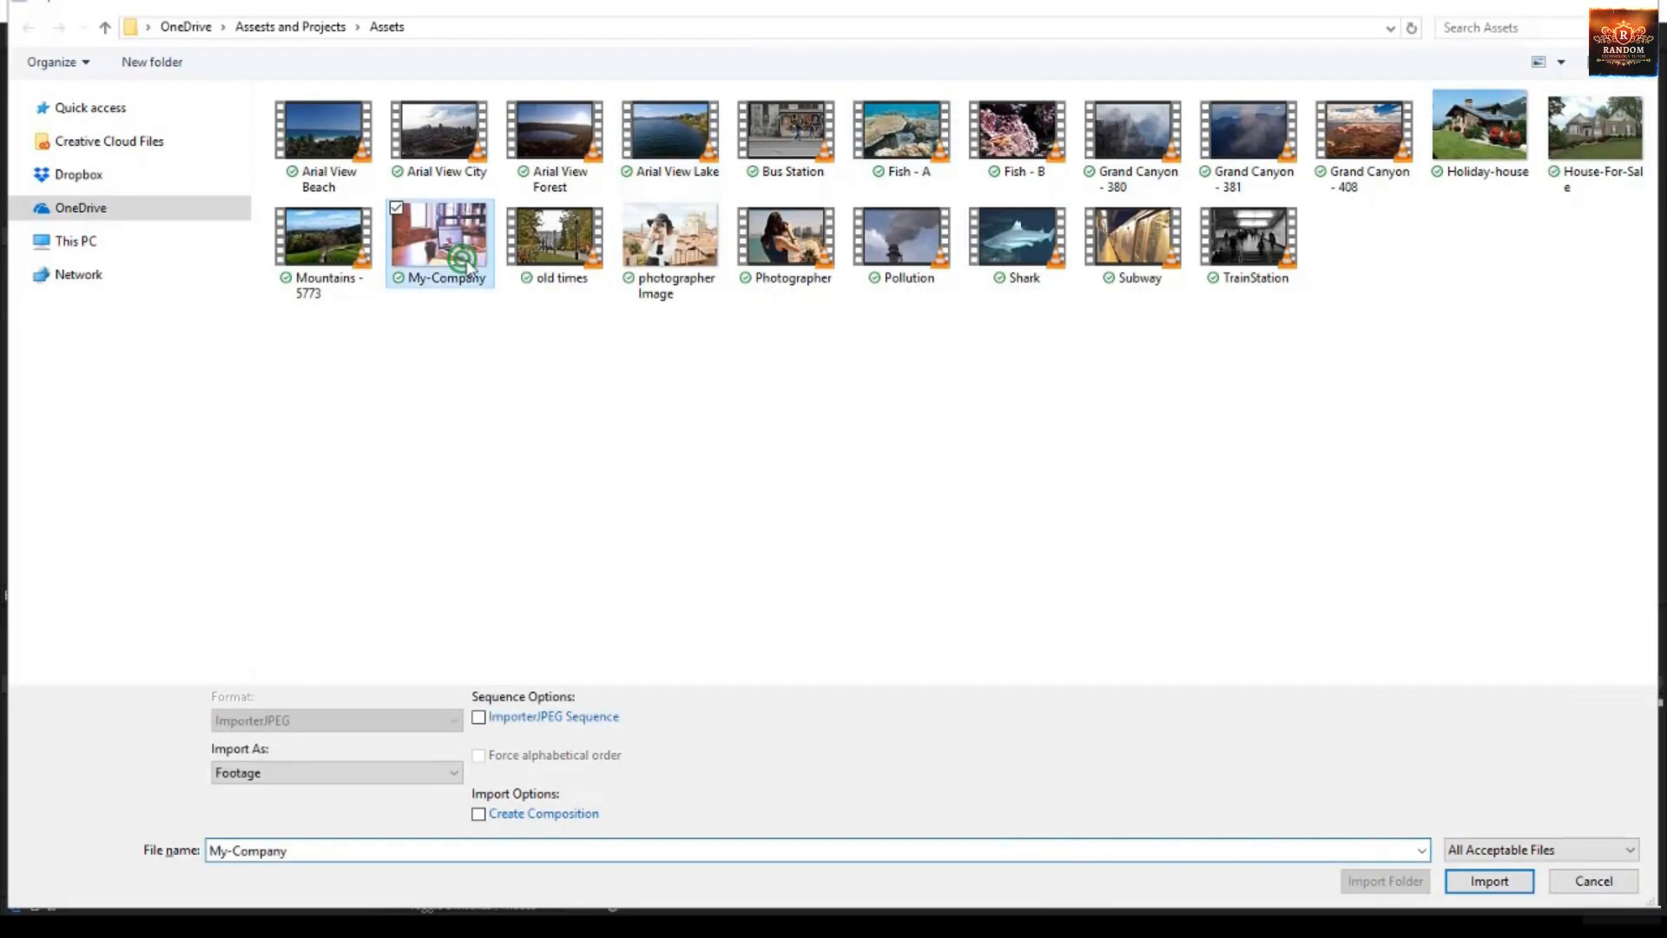
shift+click(686, 259)
click(692, 368)
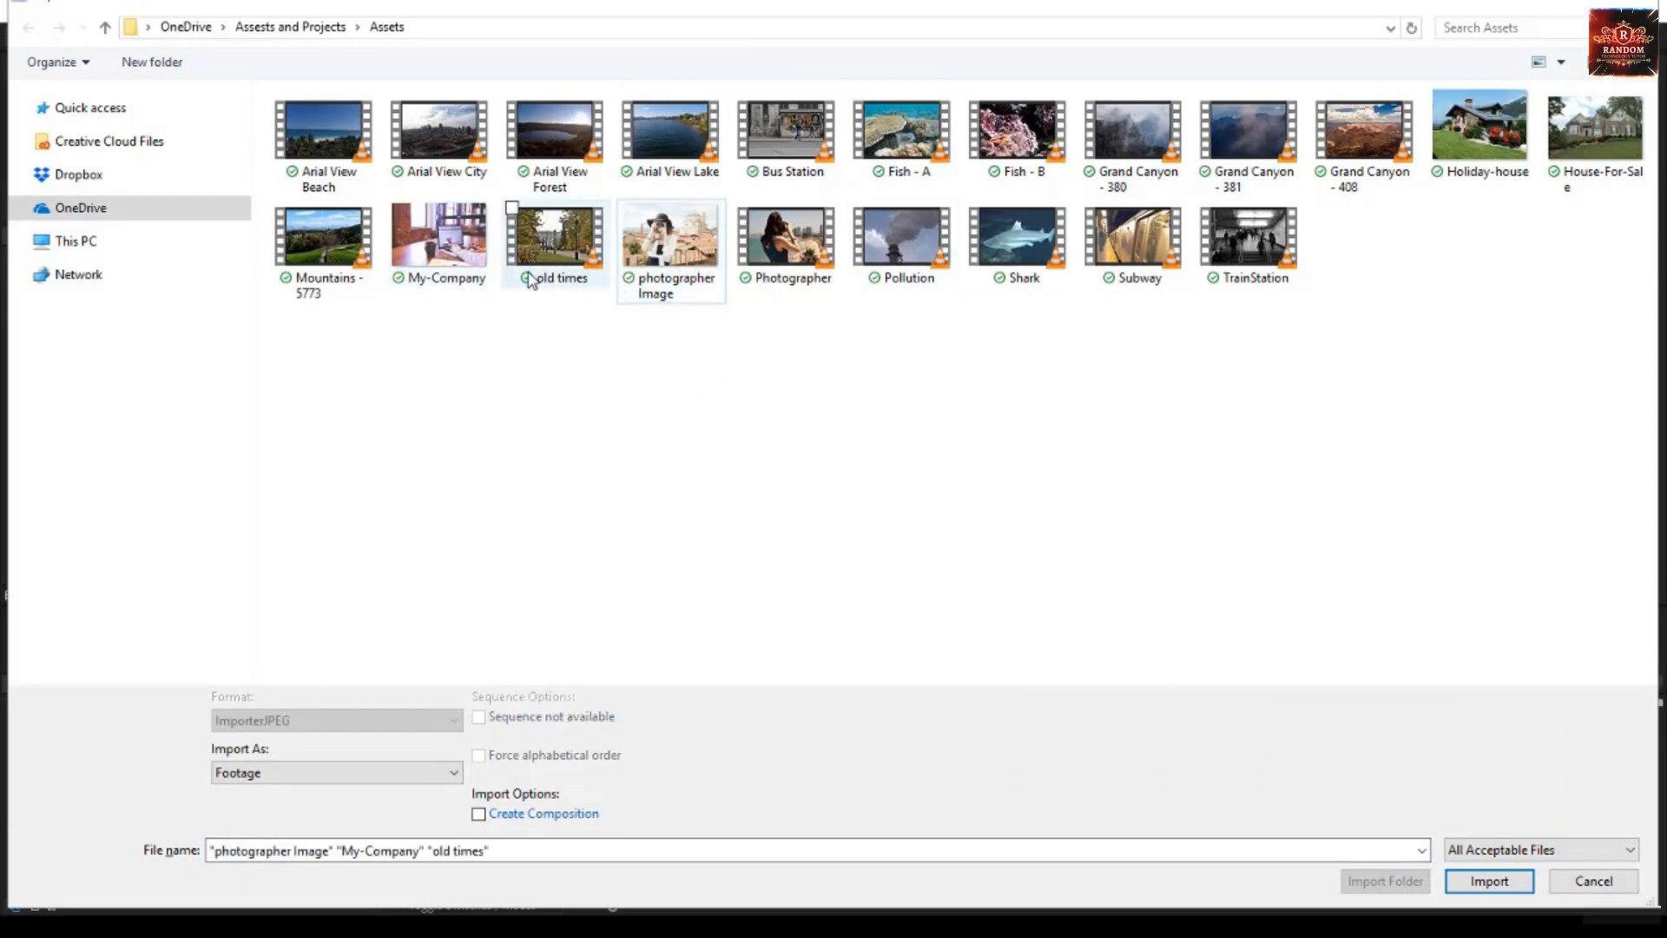
click(477, 252)
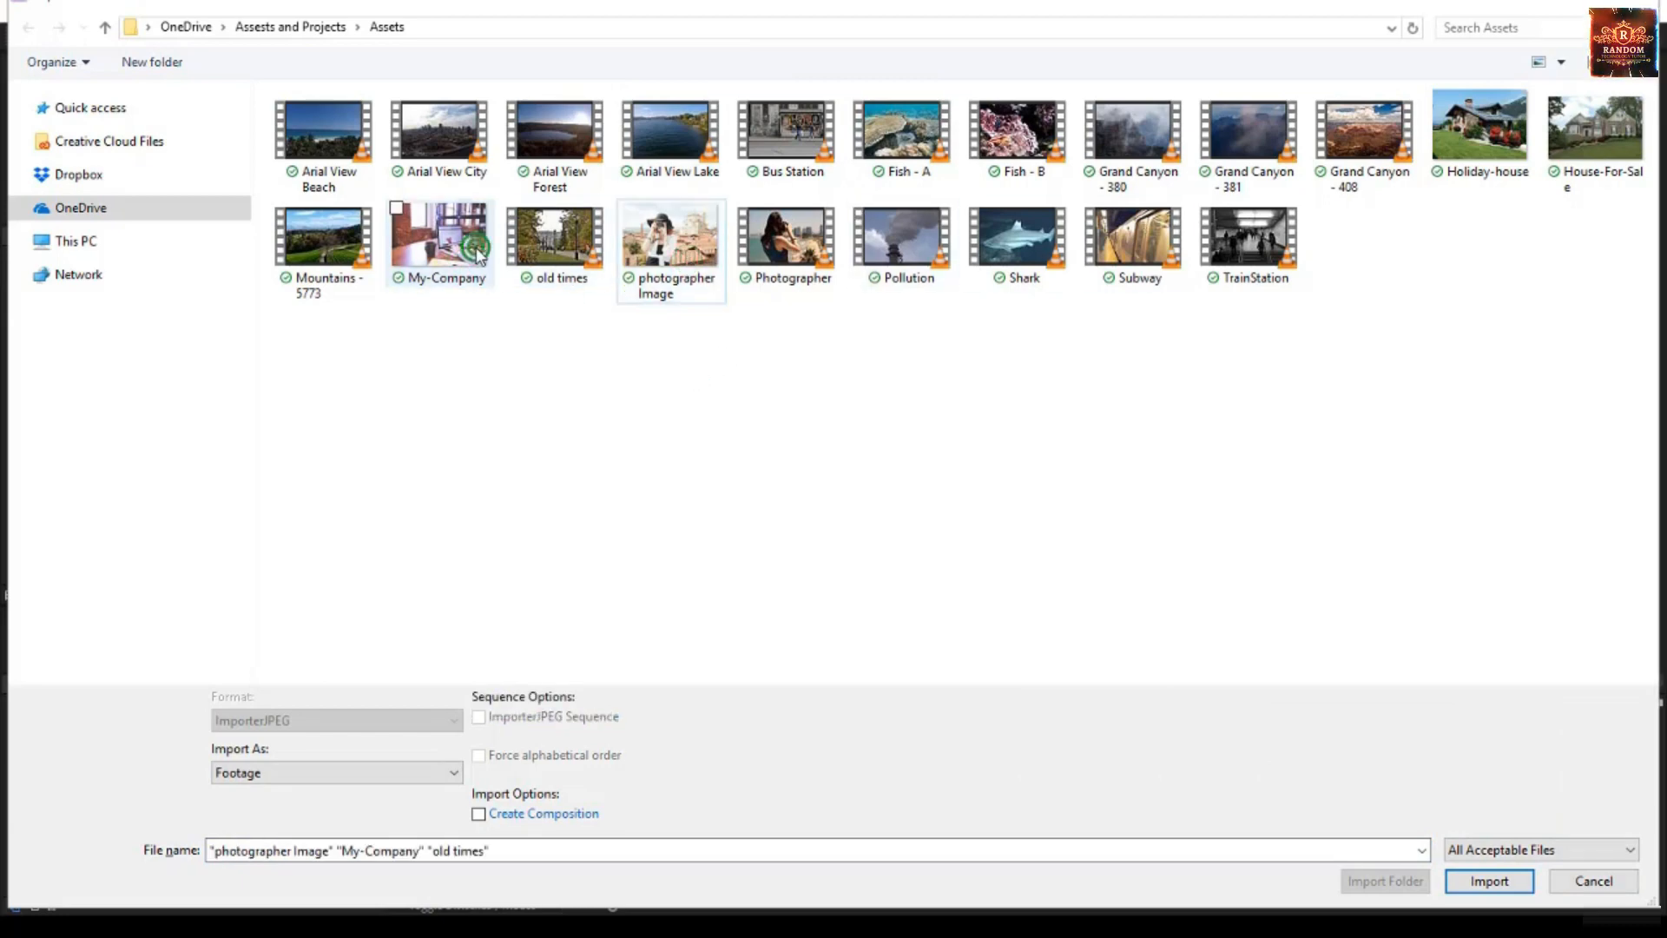
ctrl+click(686, 253)
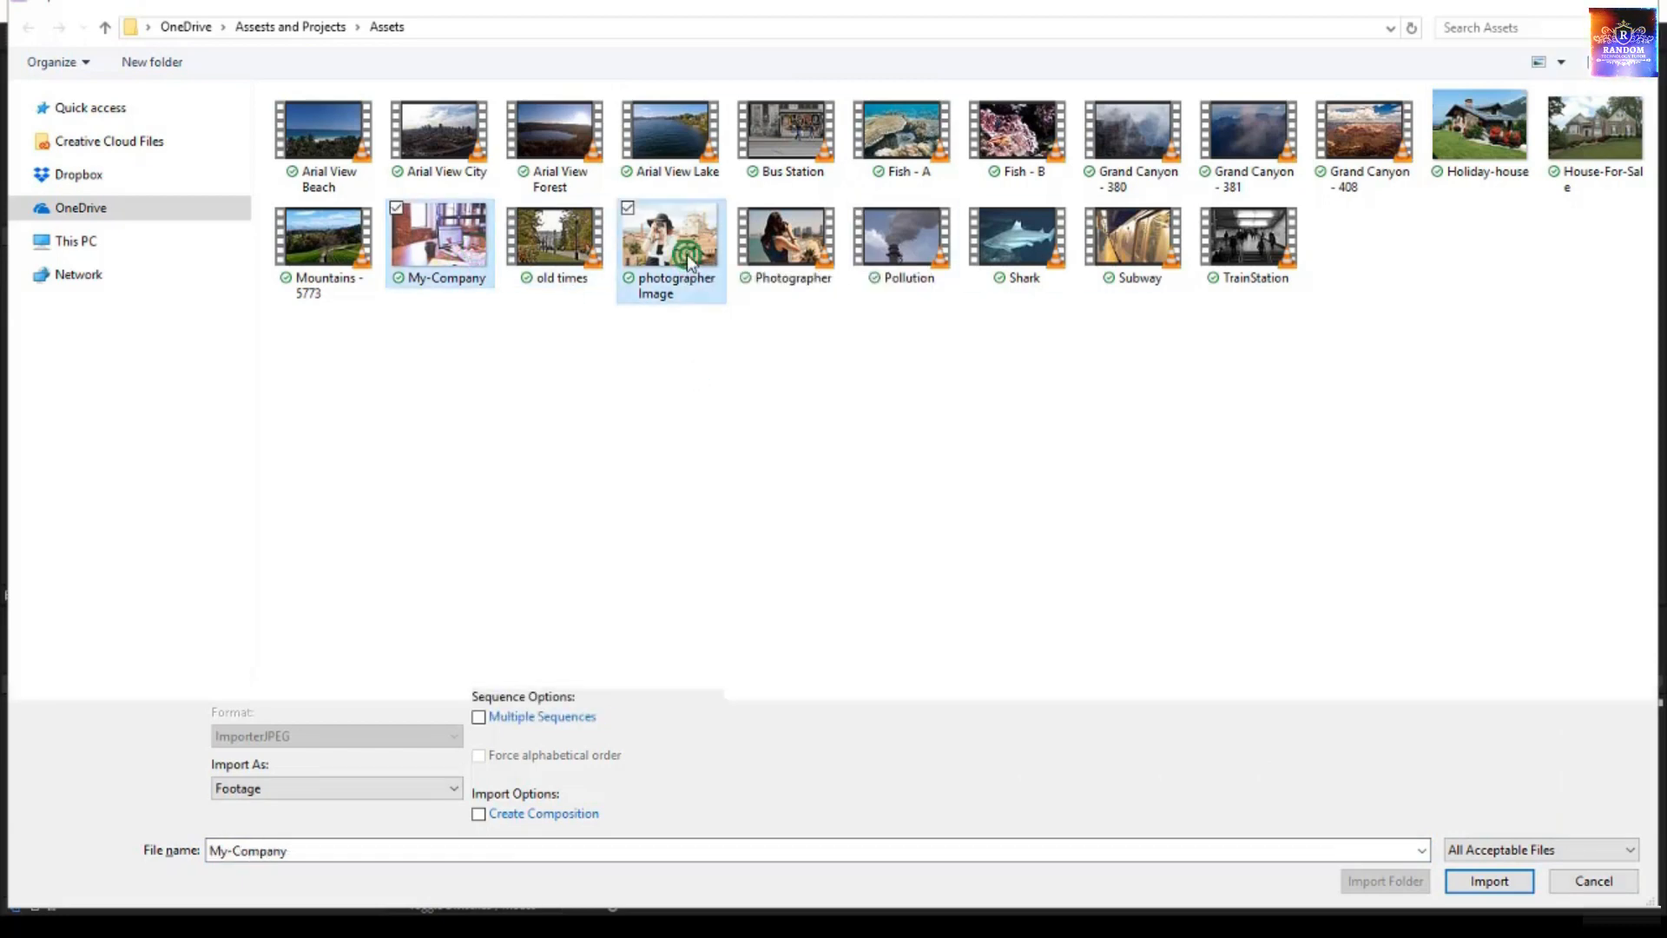
ctrl+click(1487, 137)
ctrl+click(1596, 152)
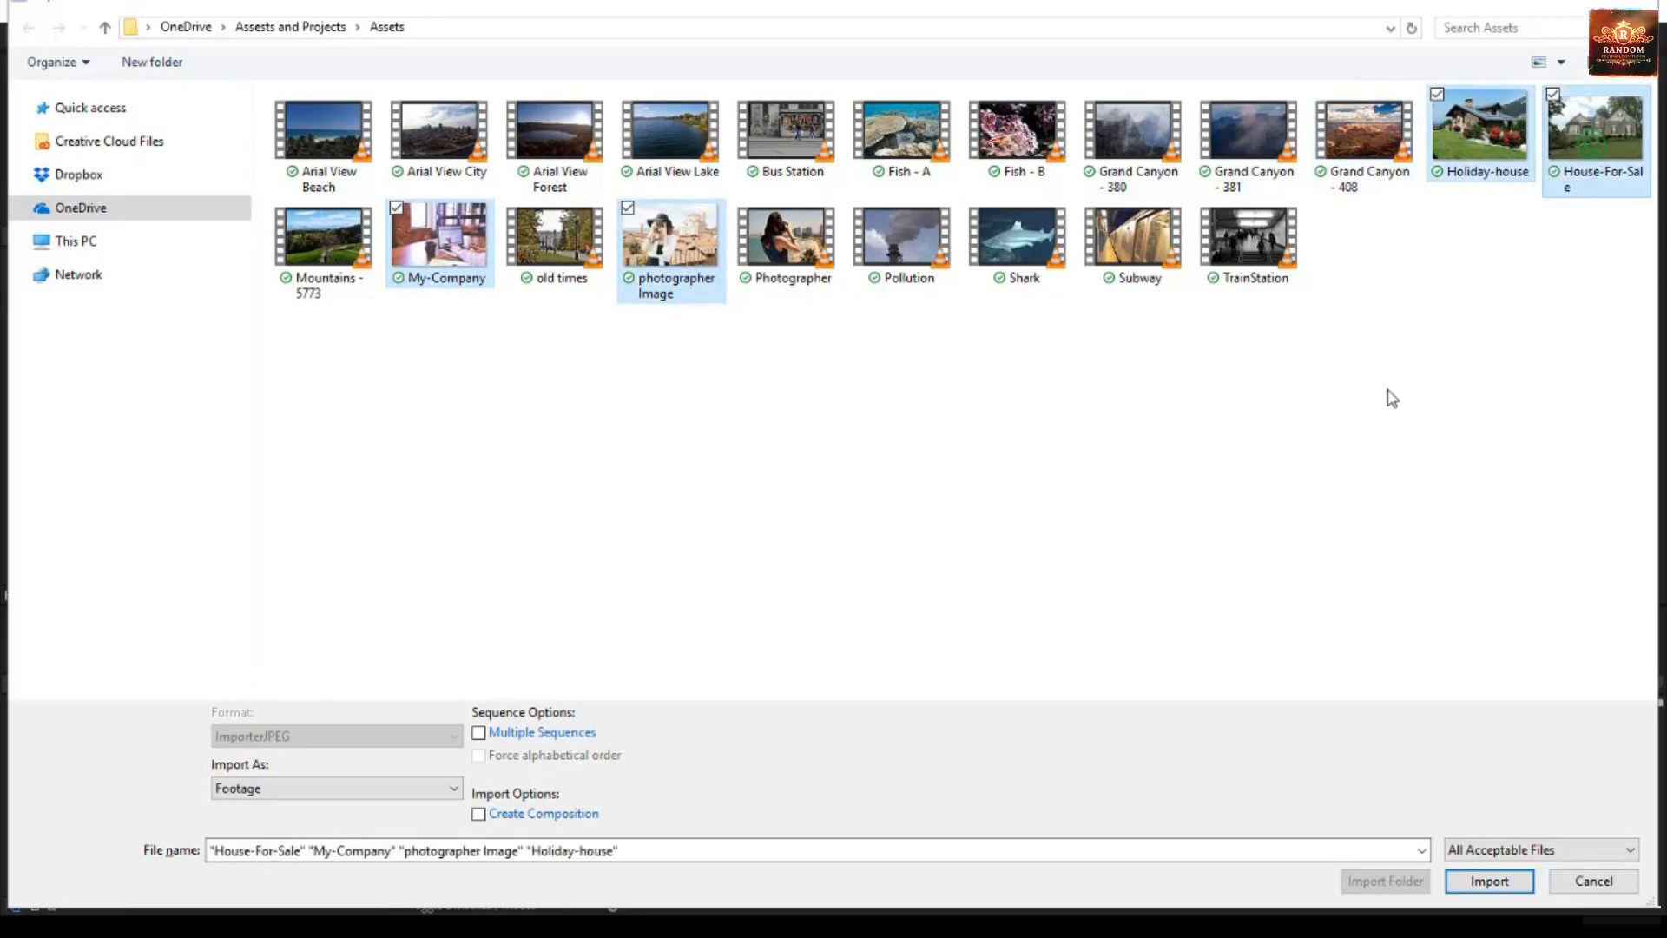
click(1502, 884)
click(93, 451)
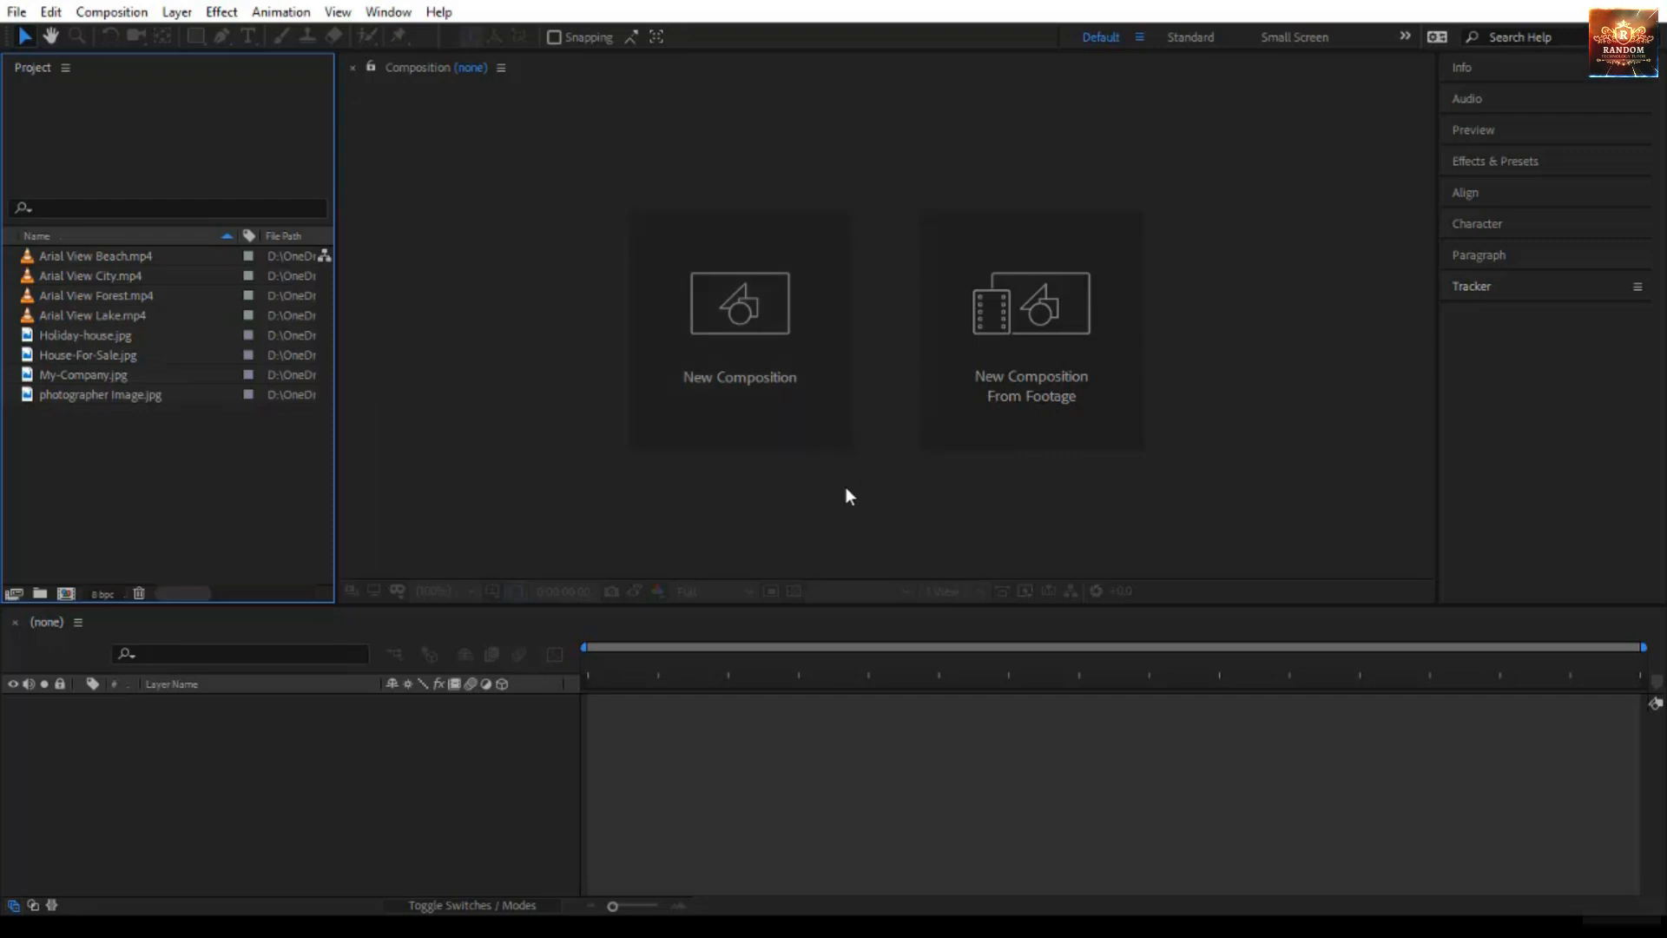
click(56, 276)
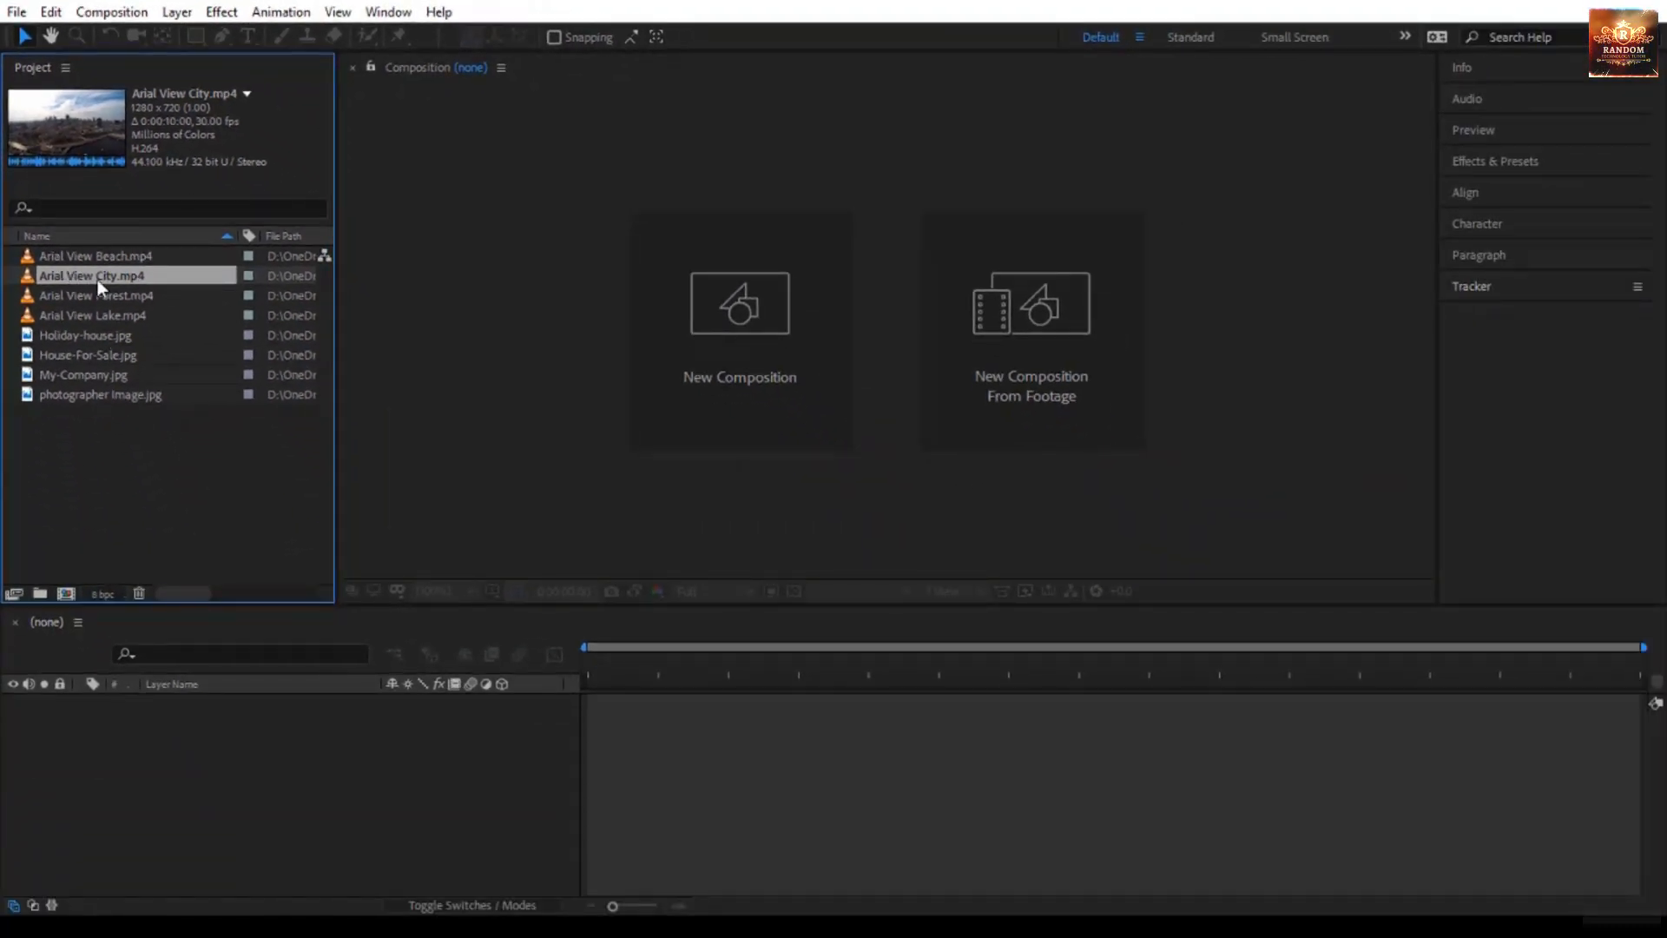
drag(88, 273, 534, 491)
drag(983, 392, 70, 597)
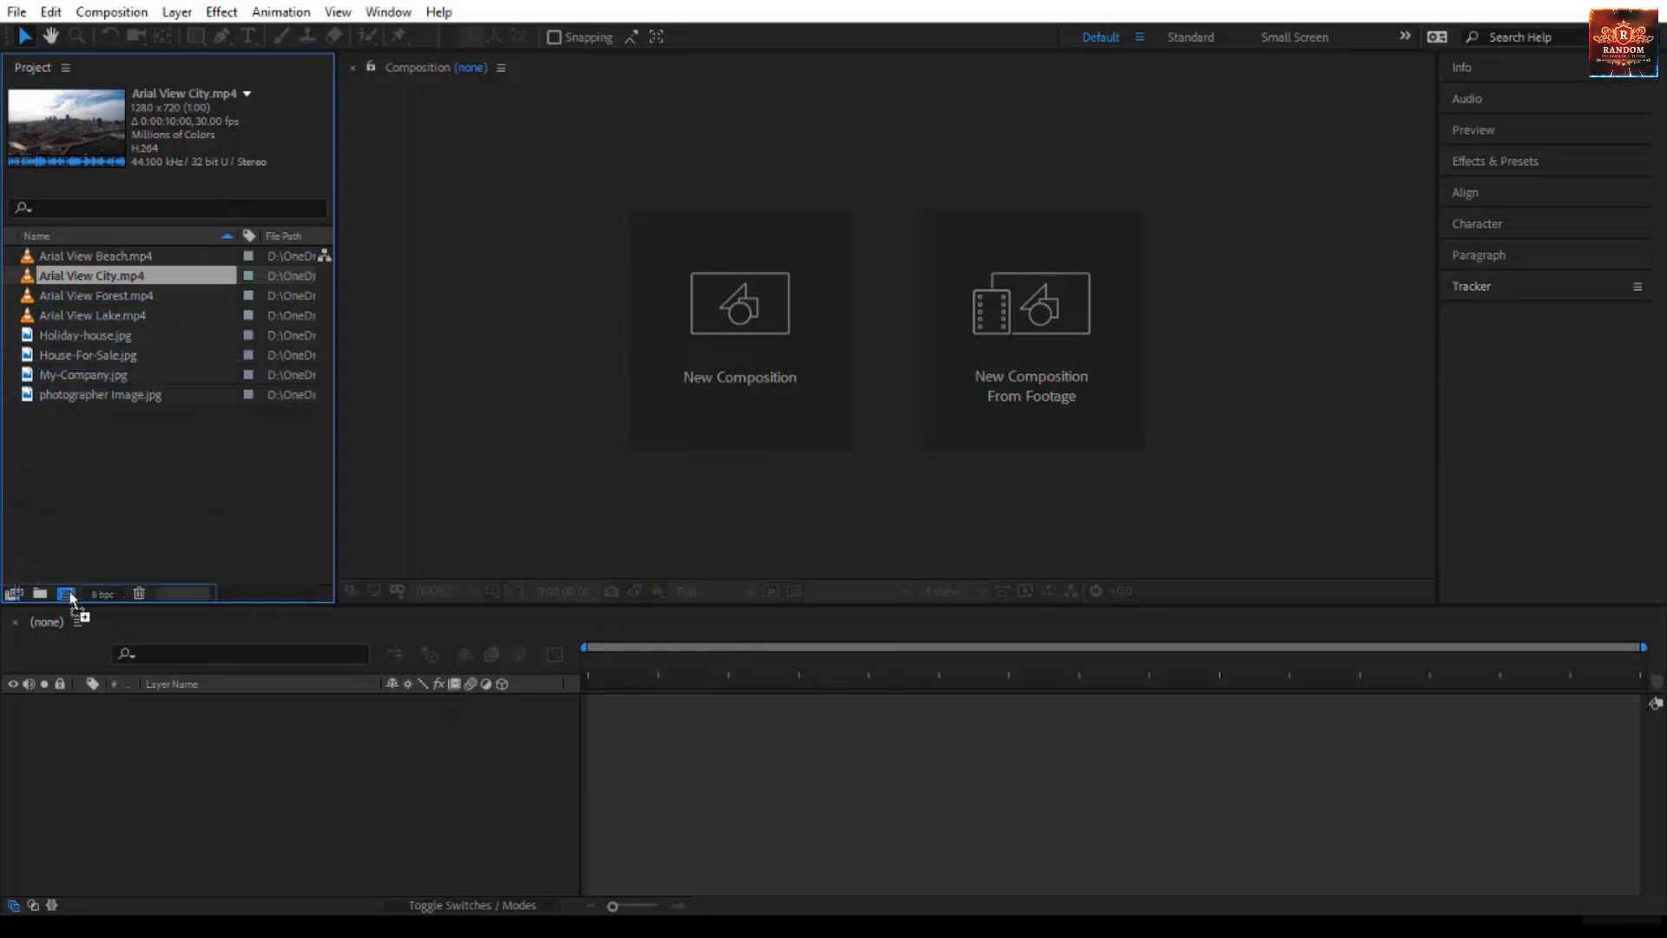
drag(71, 597, 100, 518)
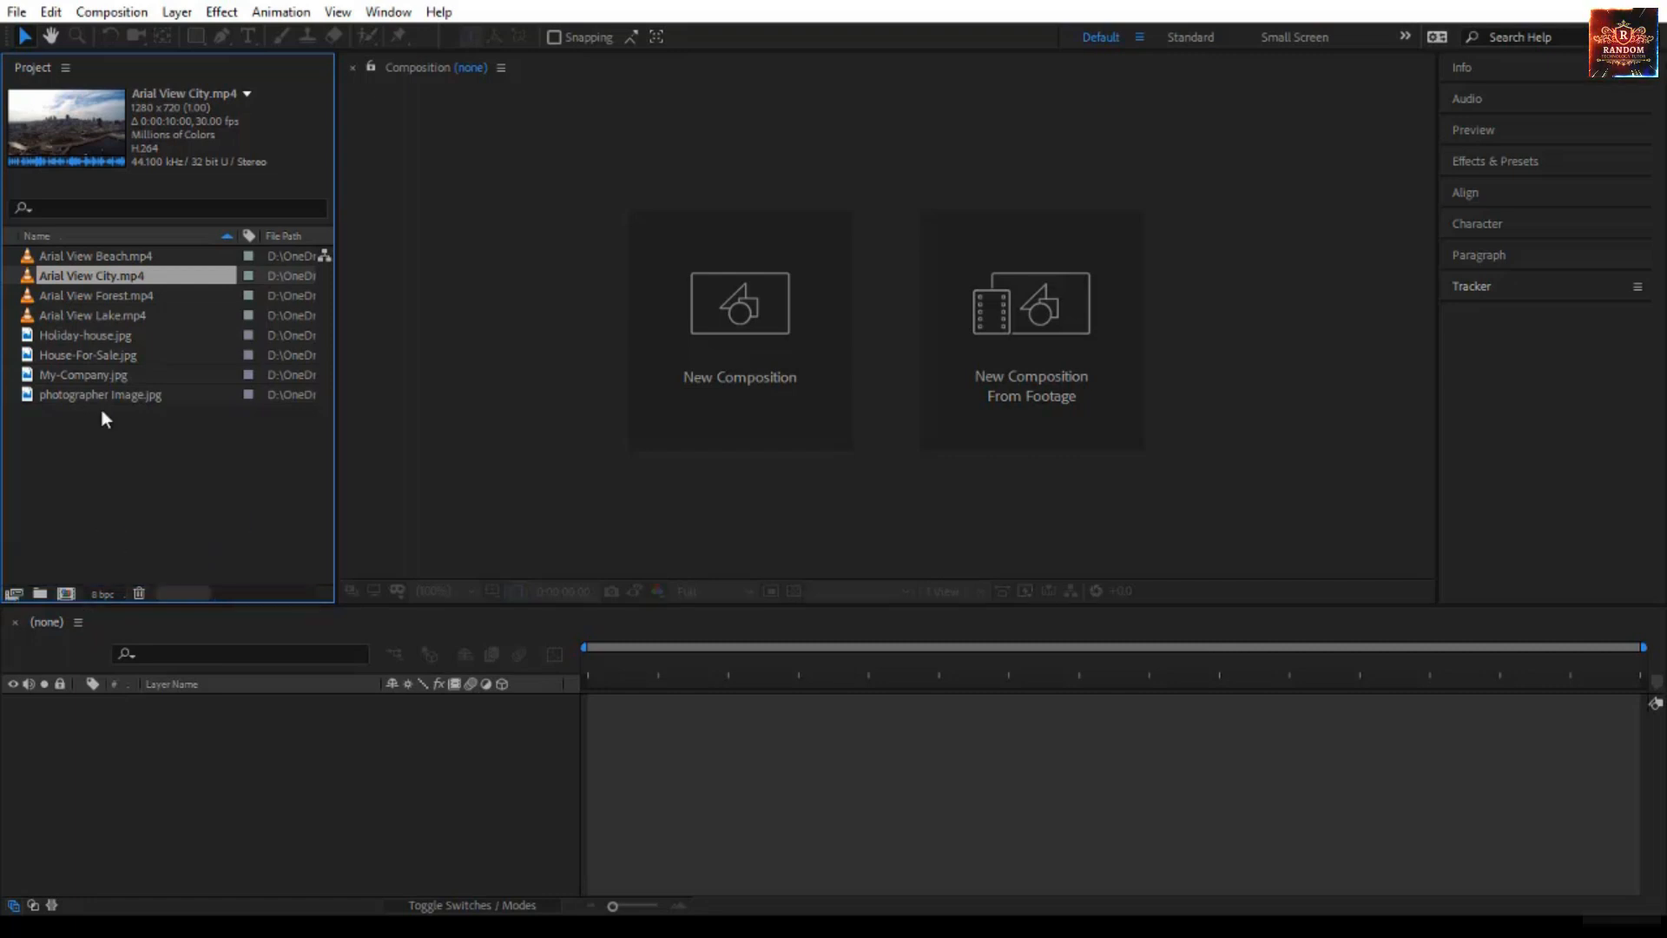
- Create a new composition from the Arial View City clip
right_click(143, 278)
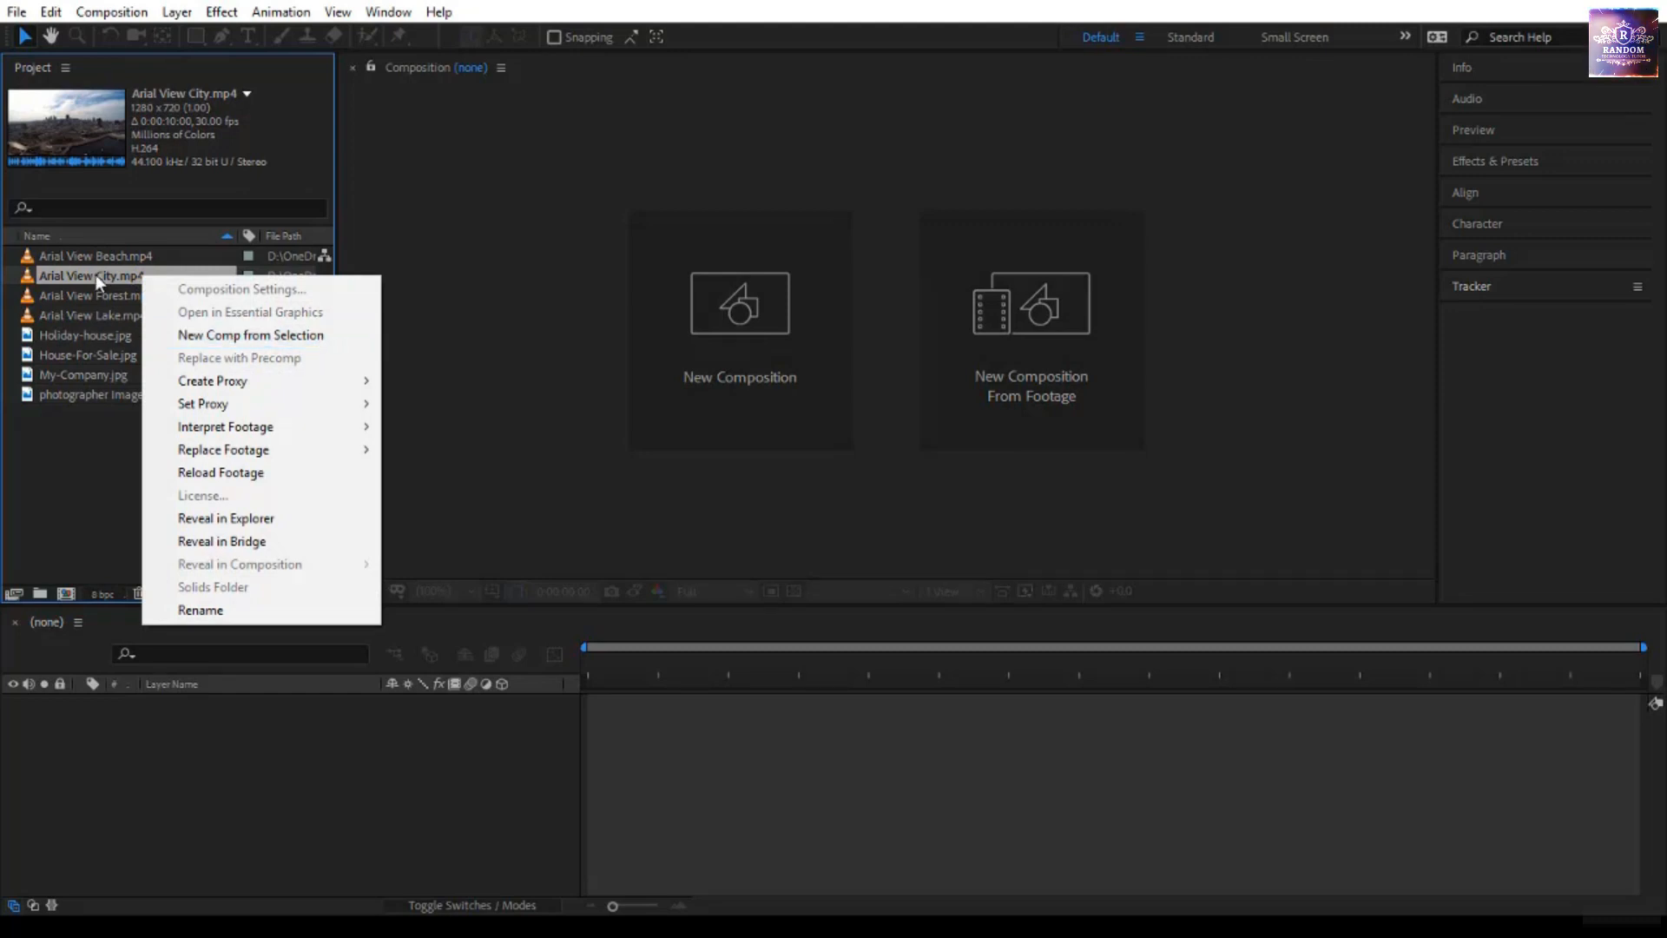
click(215, 337)
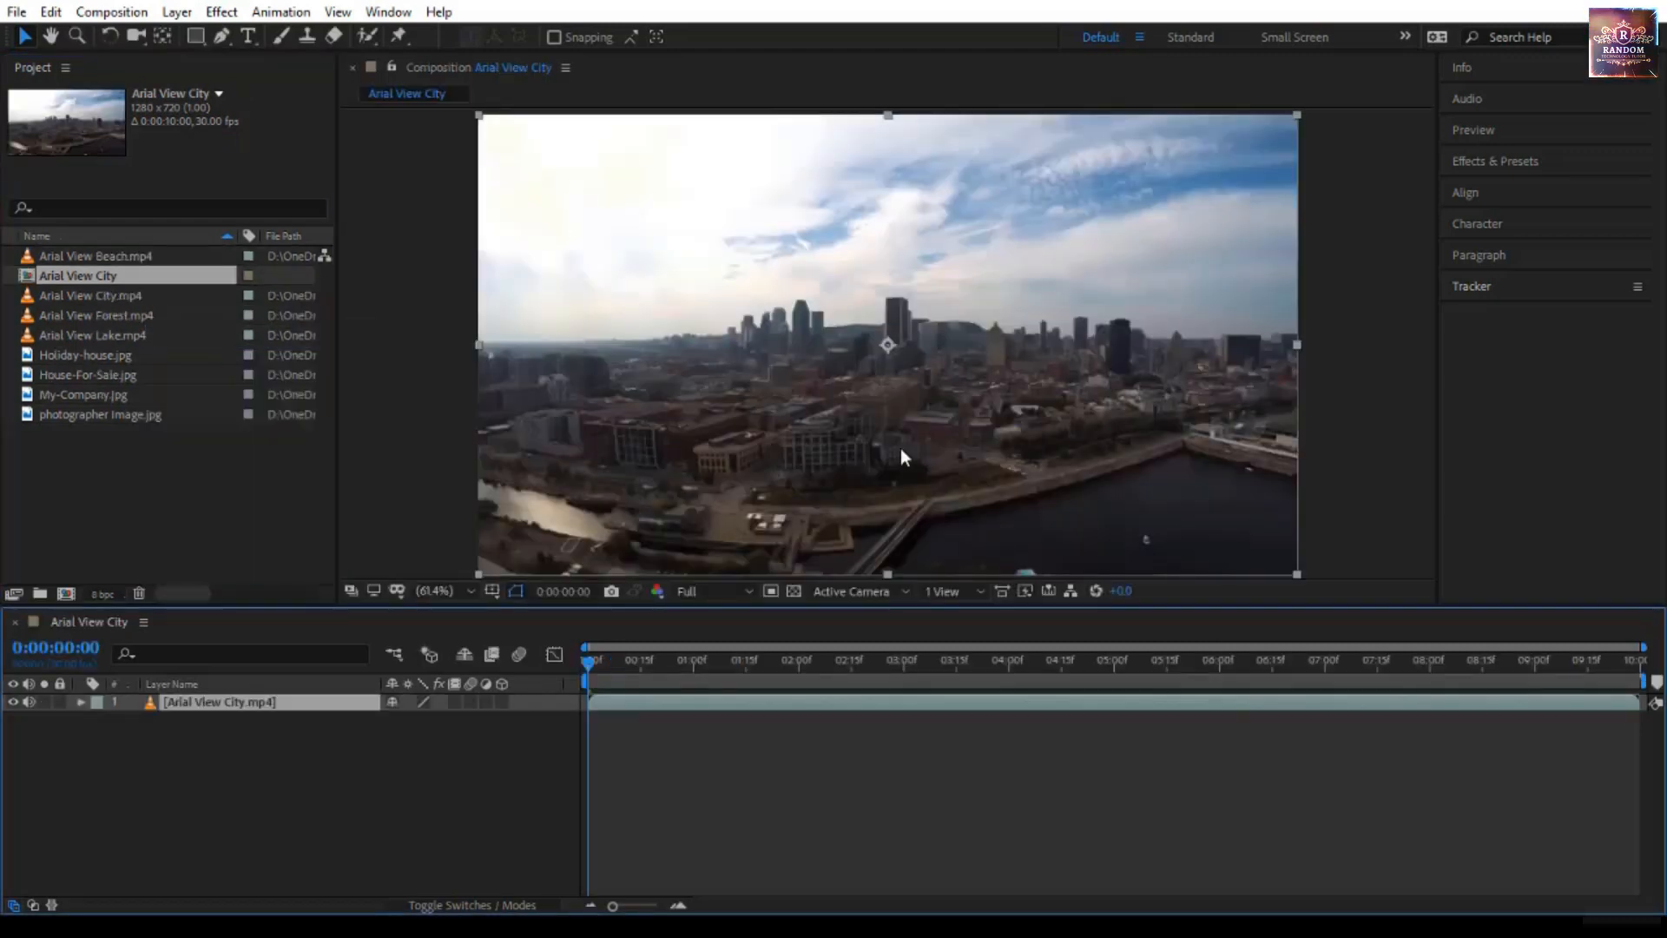
- Examine the new Arial View City composition across the project, timeline and viewer panels
click(421, 431)
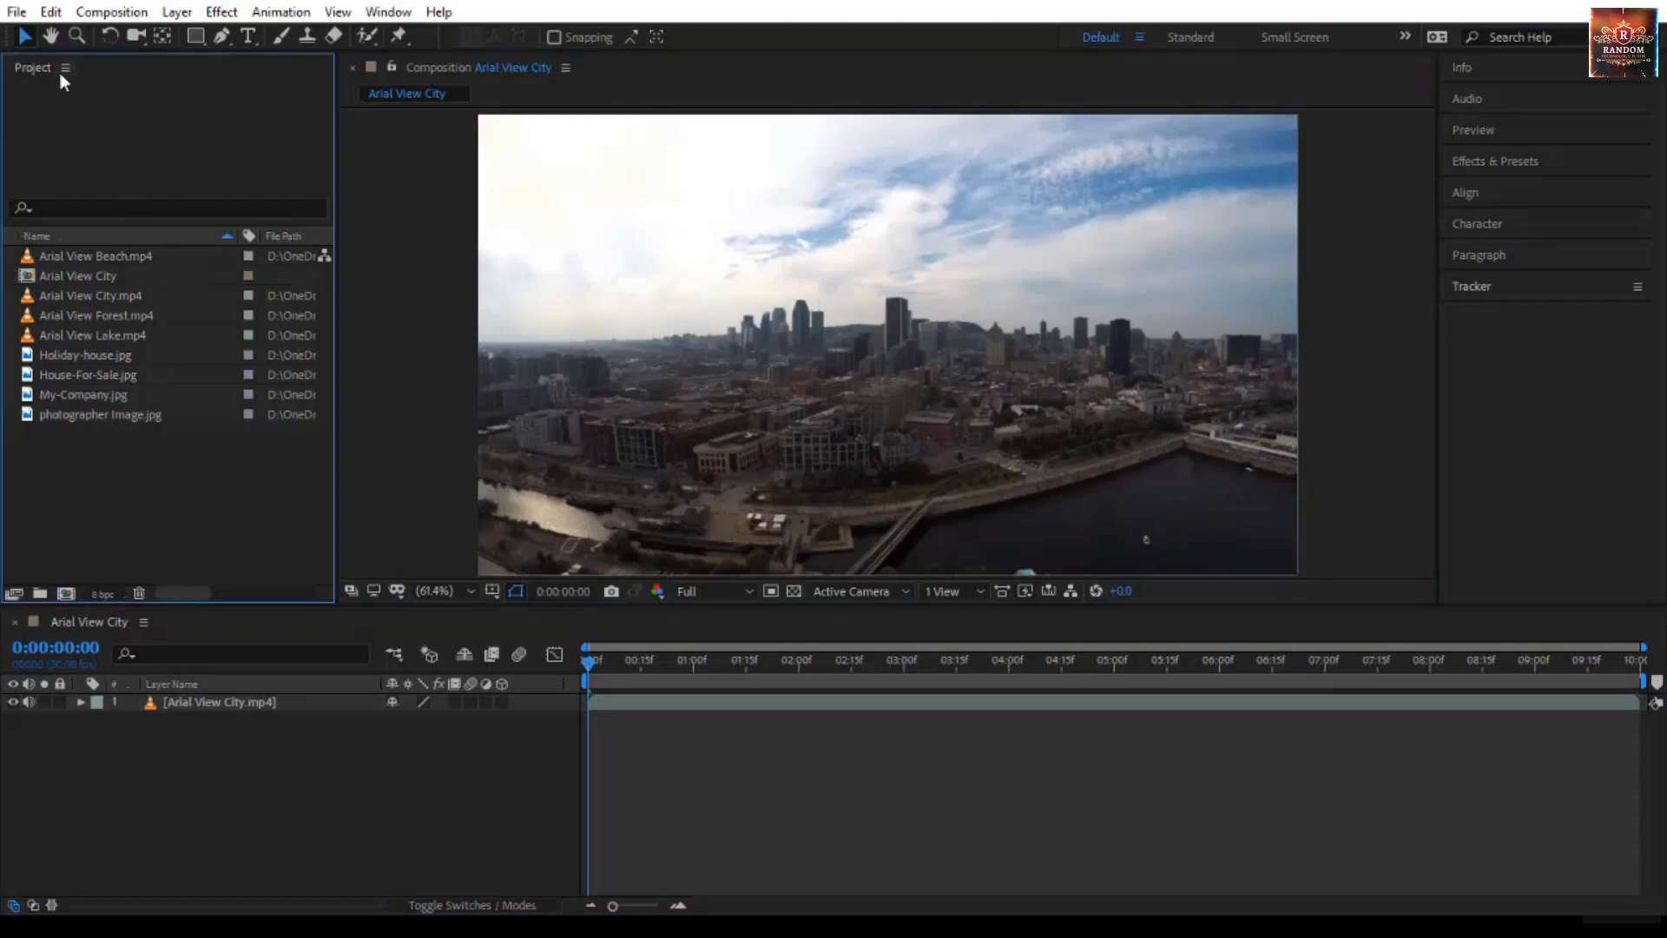
click(51, 278)
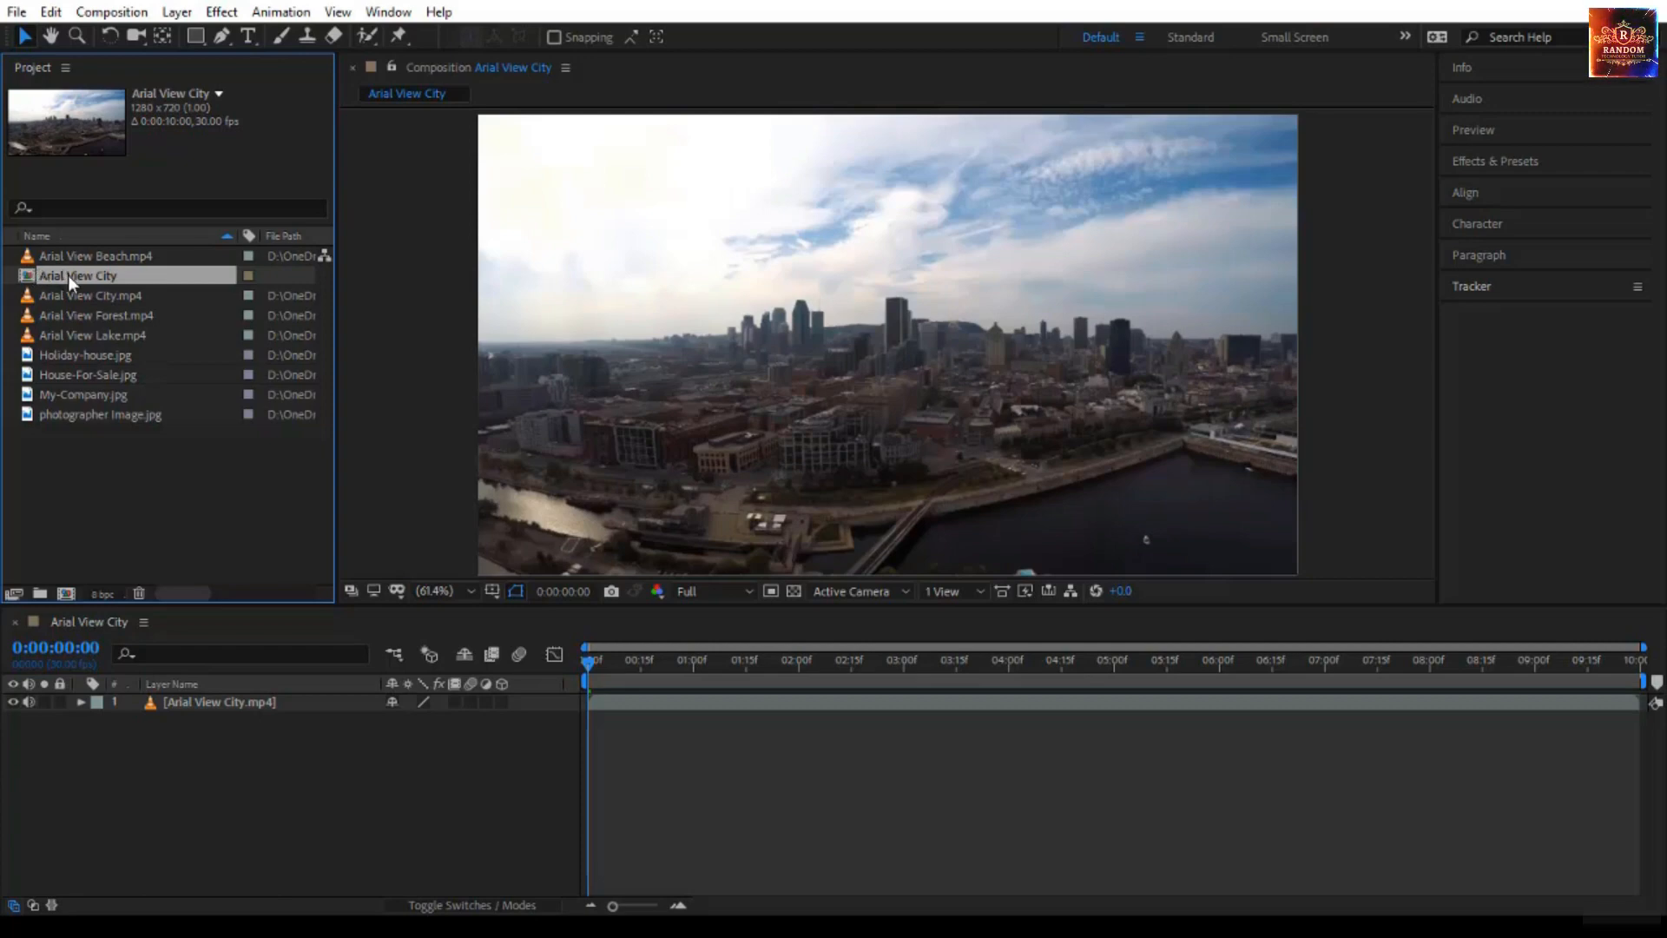
click(191, 636)
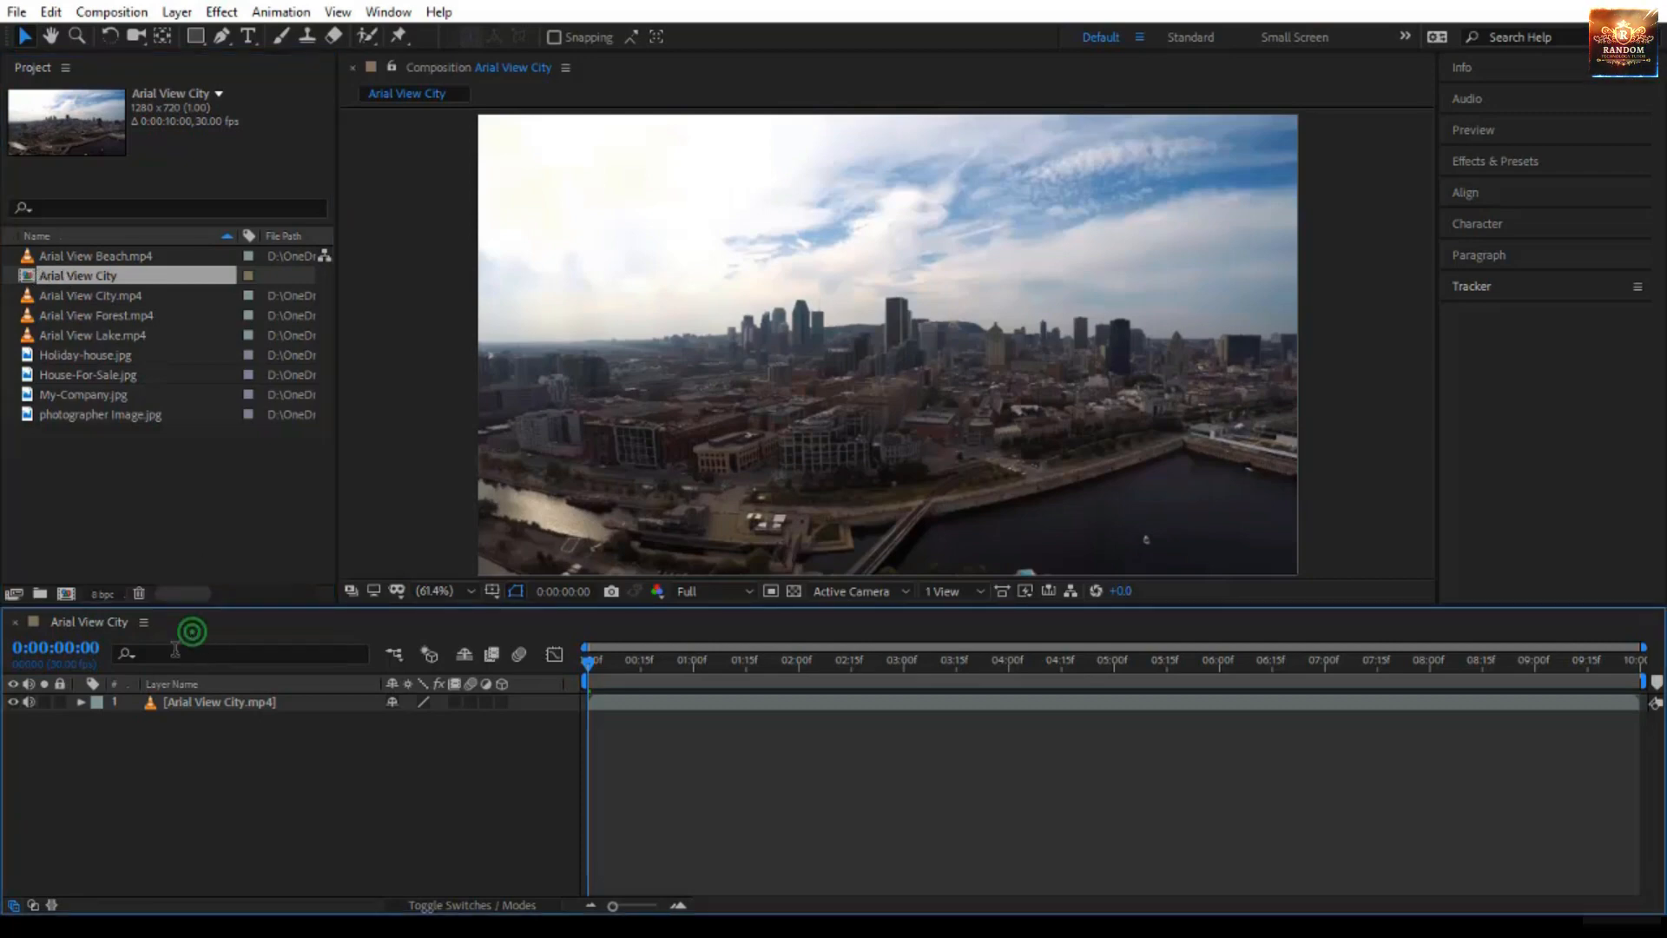
click(252, 704)
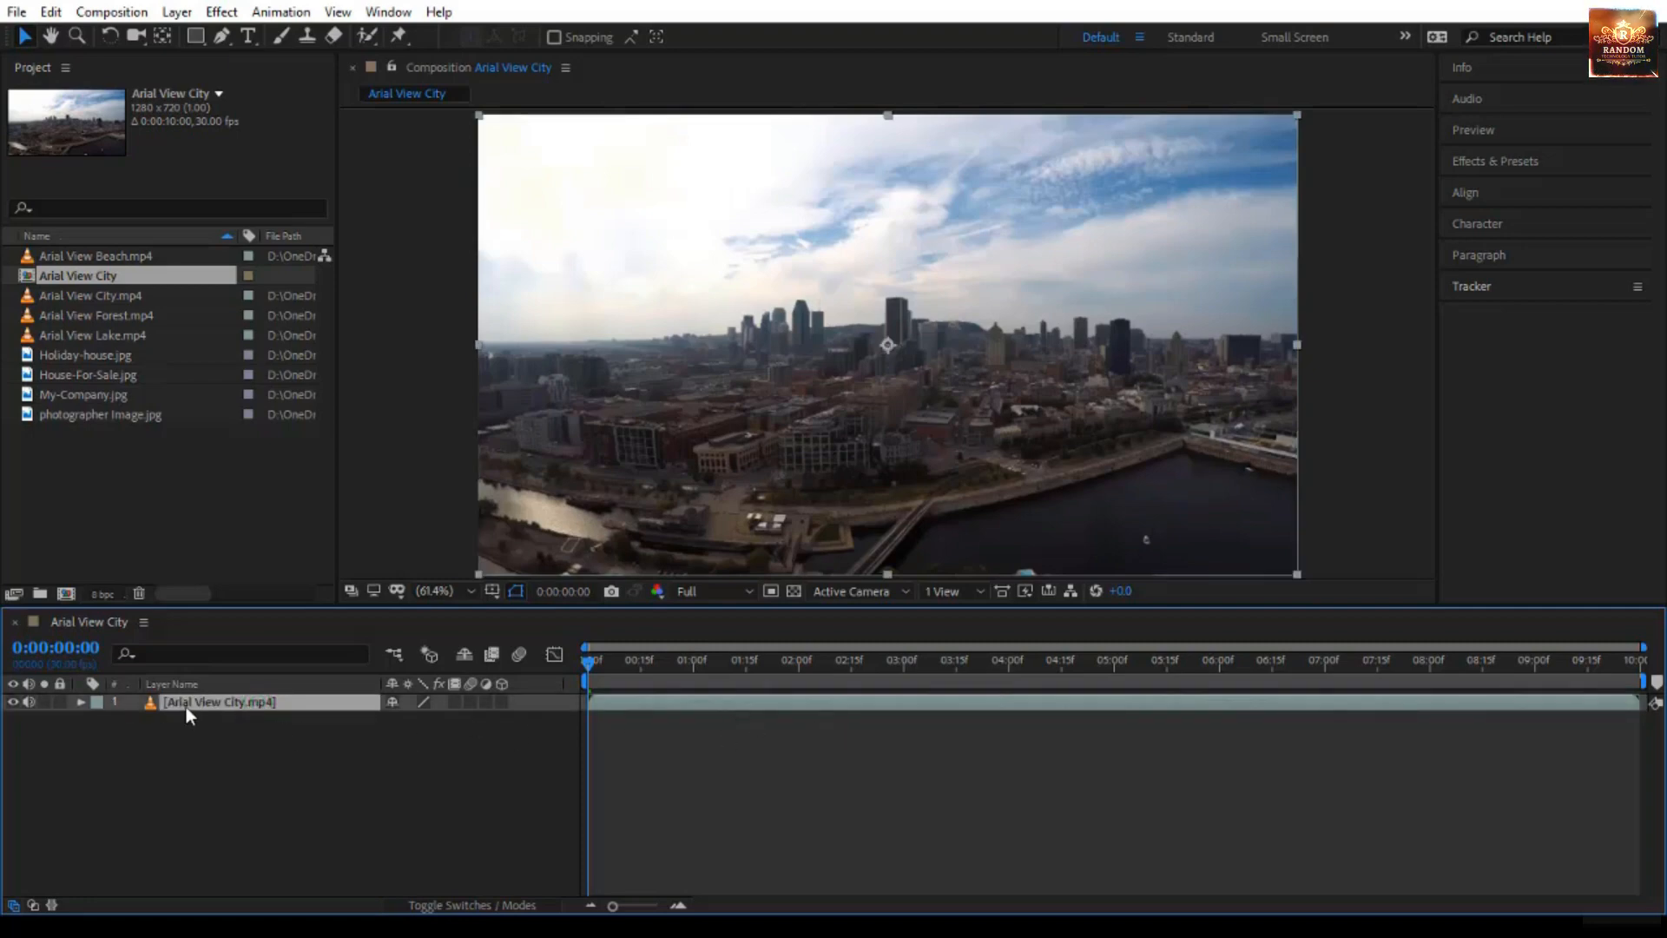
click(420, 275)
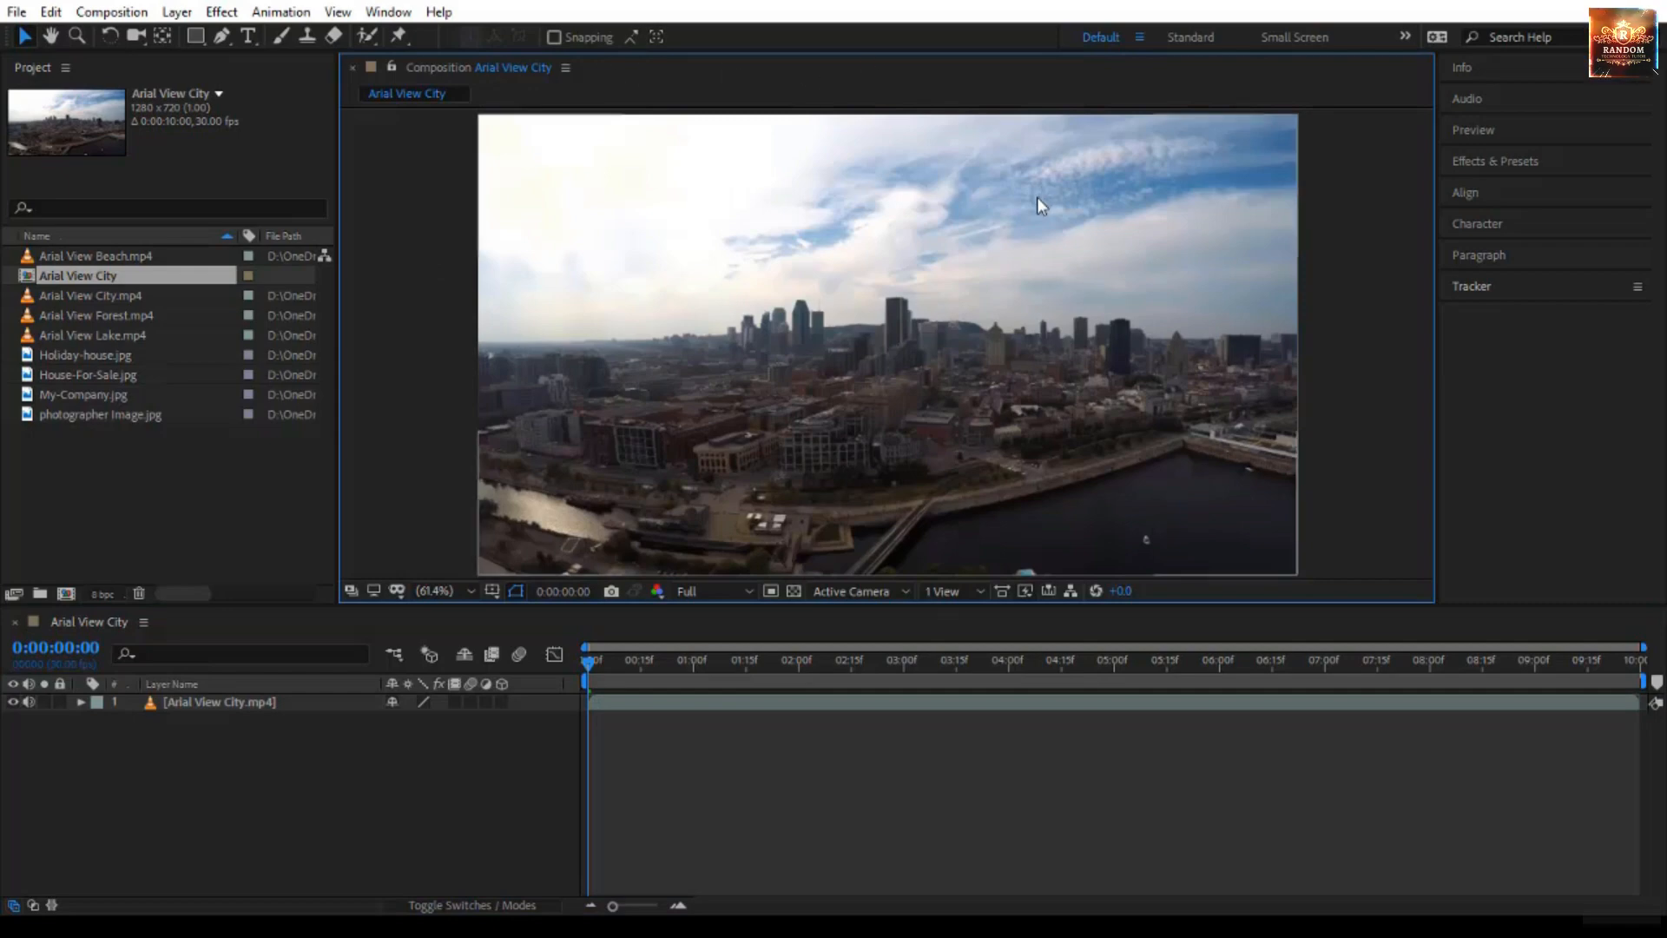
- Preview the composition's playback and scrub the time indicator to about 0:00:00:18
drag(586, 659, 583, 781)
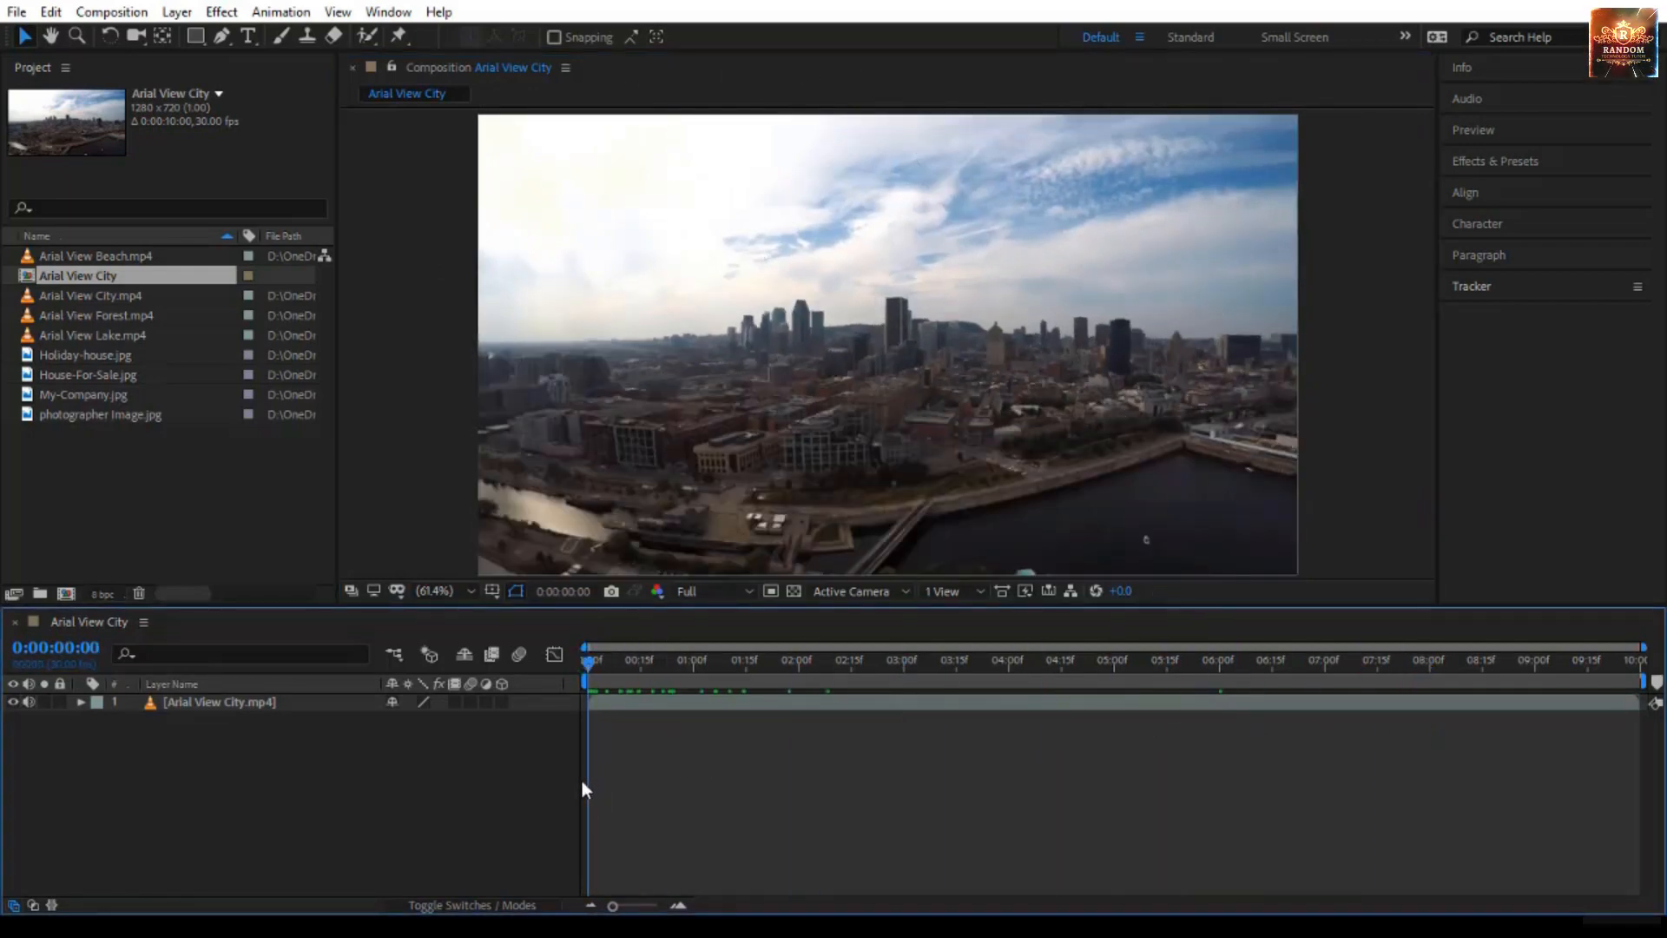
key(space)
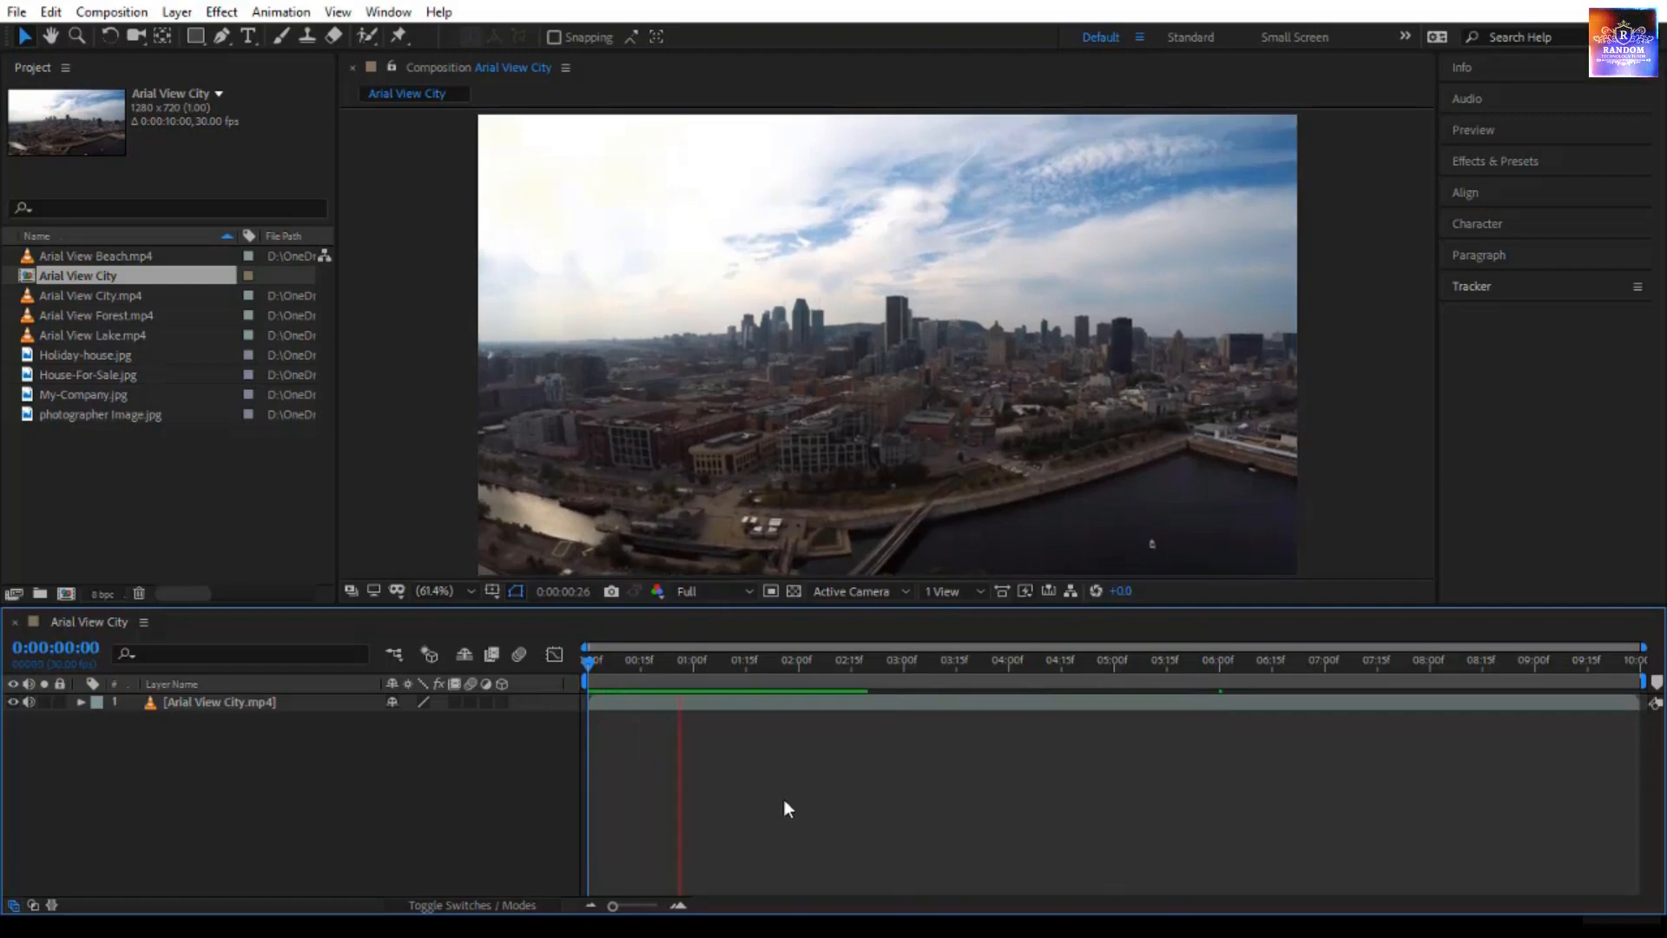
click(590, 661)
drag(590, 660, 652, 661)
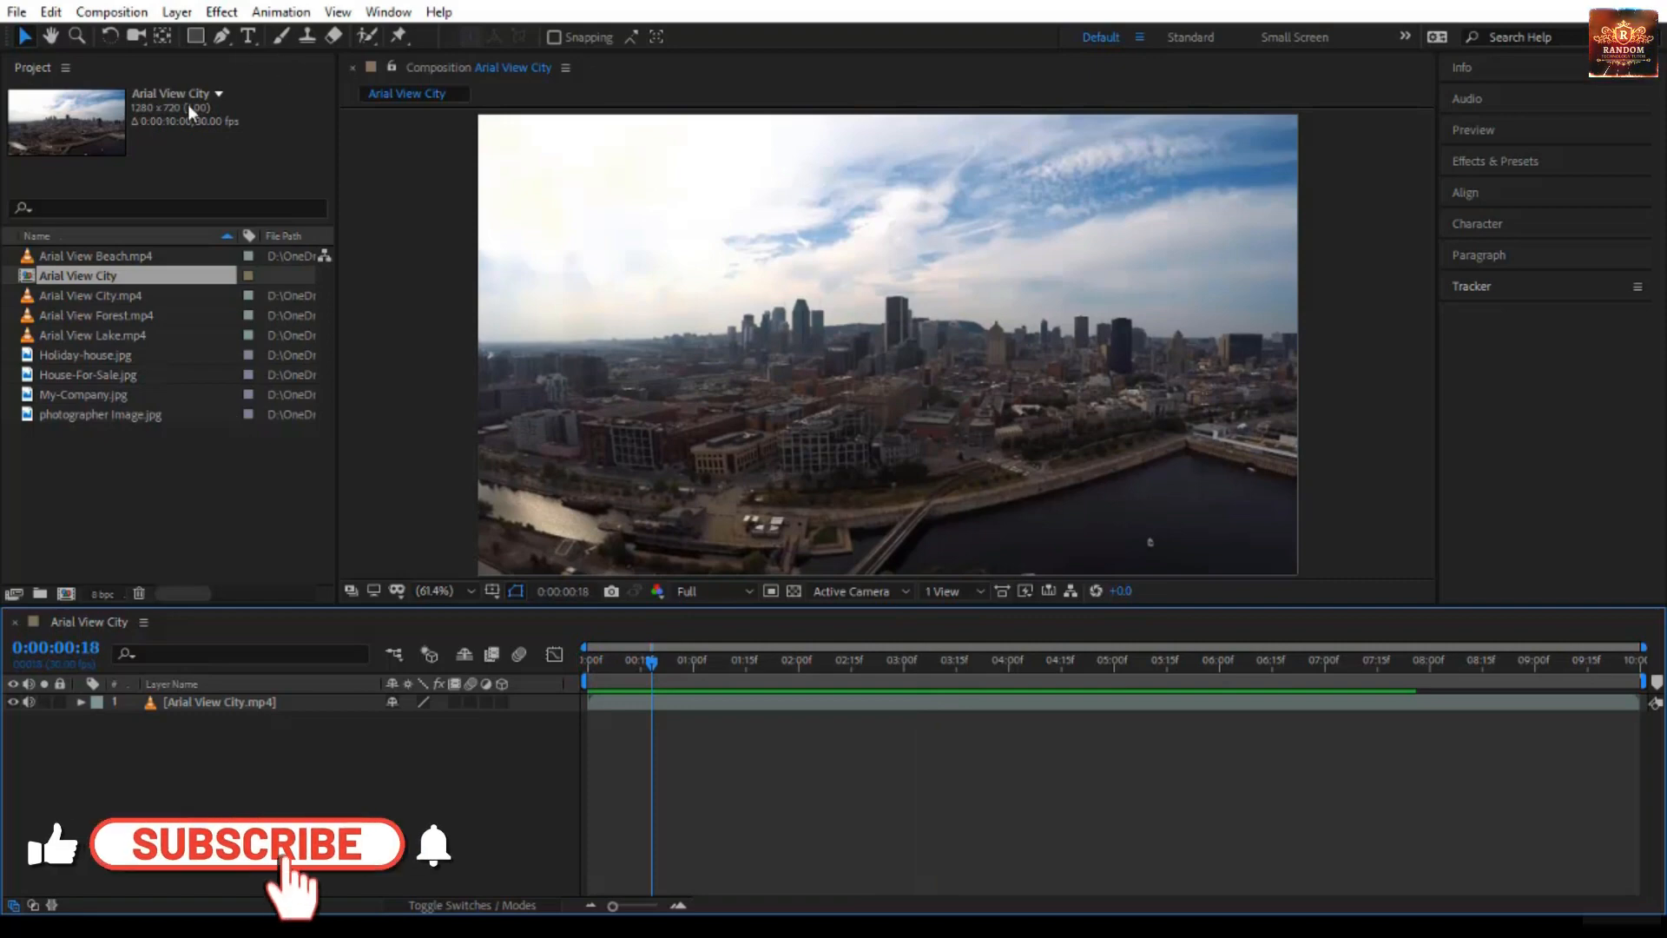
- Compare the project details of the Arial View City clip and the Arial View City composition
click(122, 298)
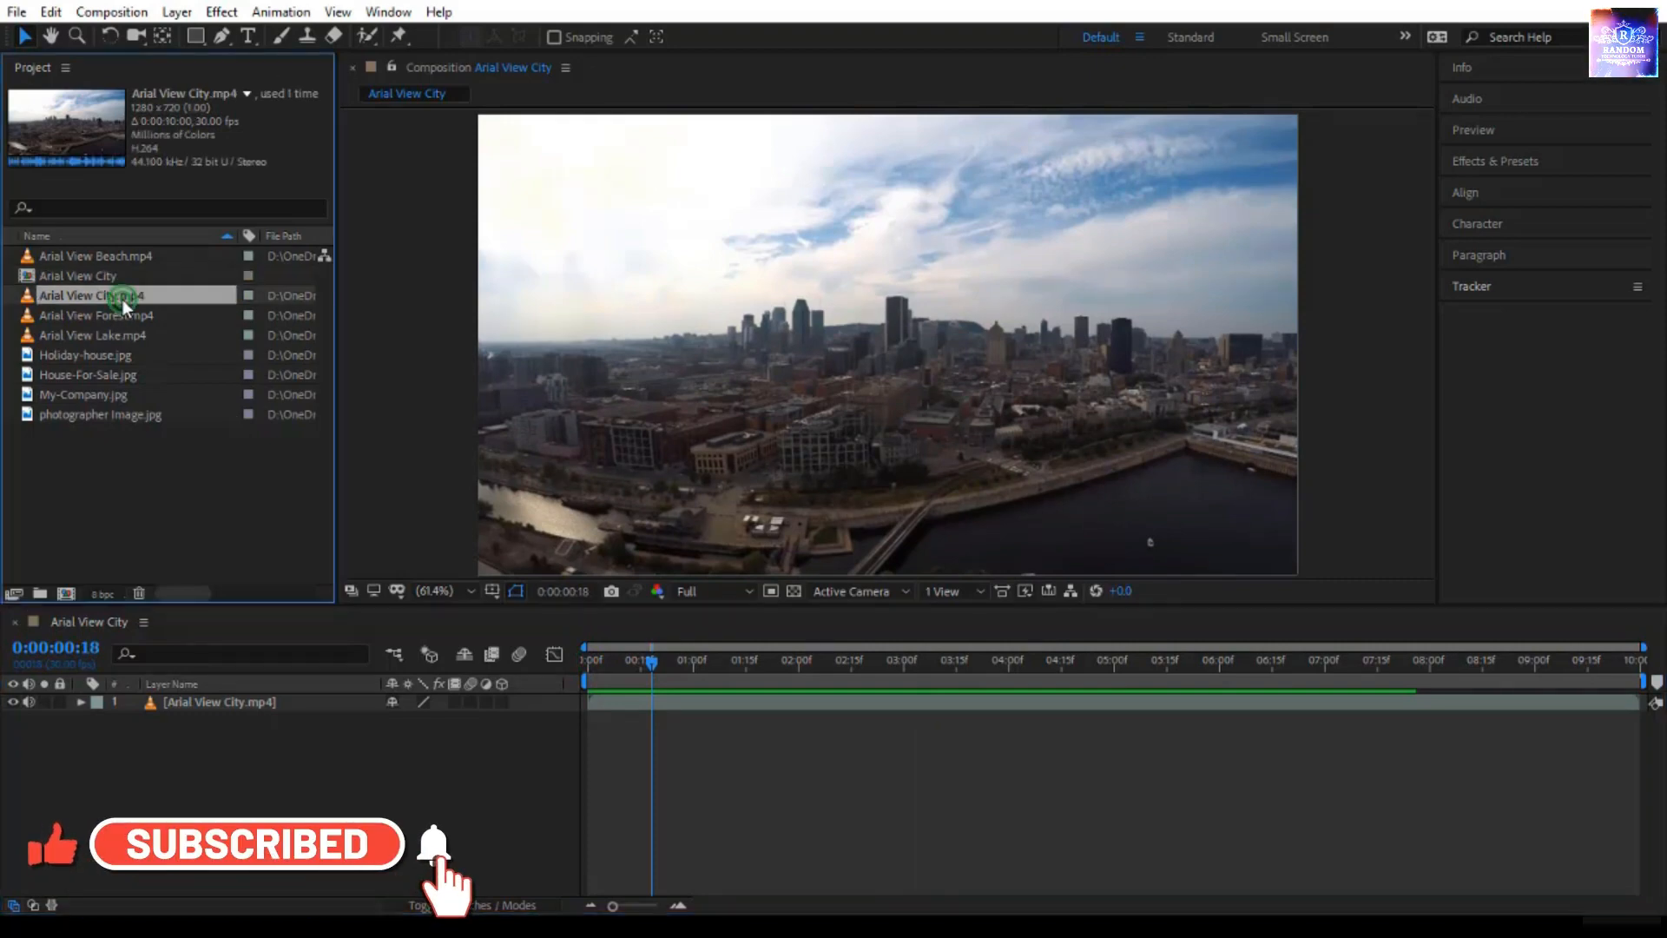
click(118, 277)
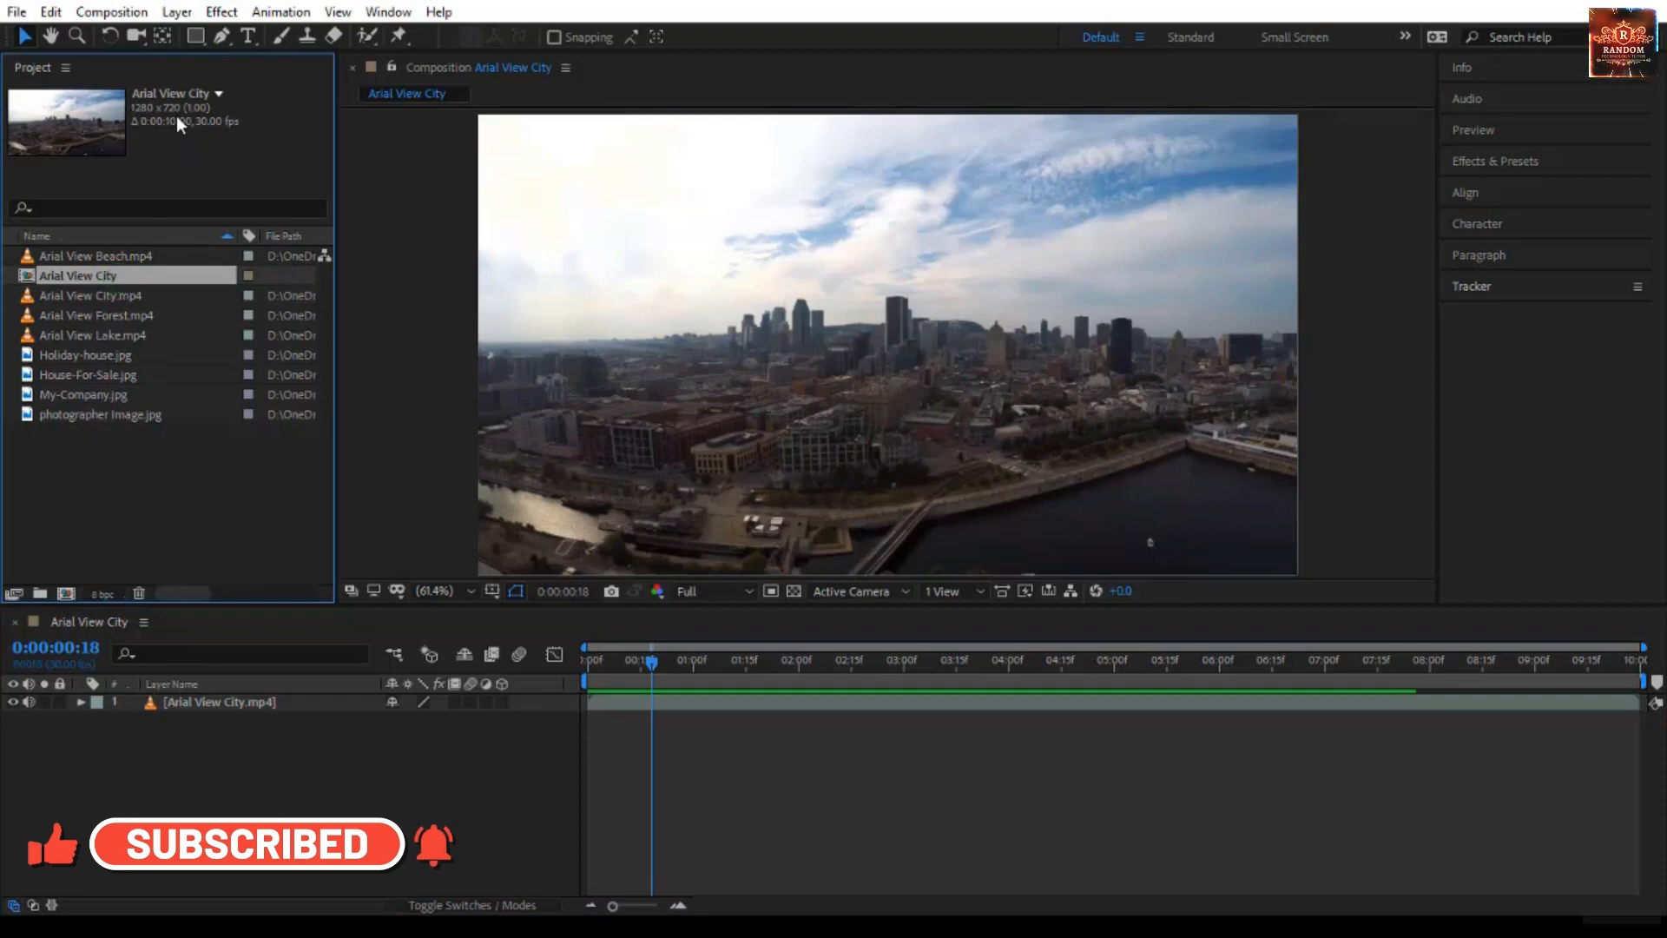
click(92, 295)
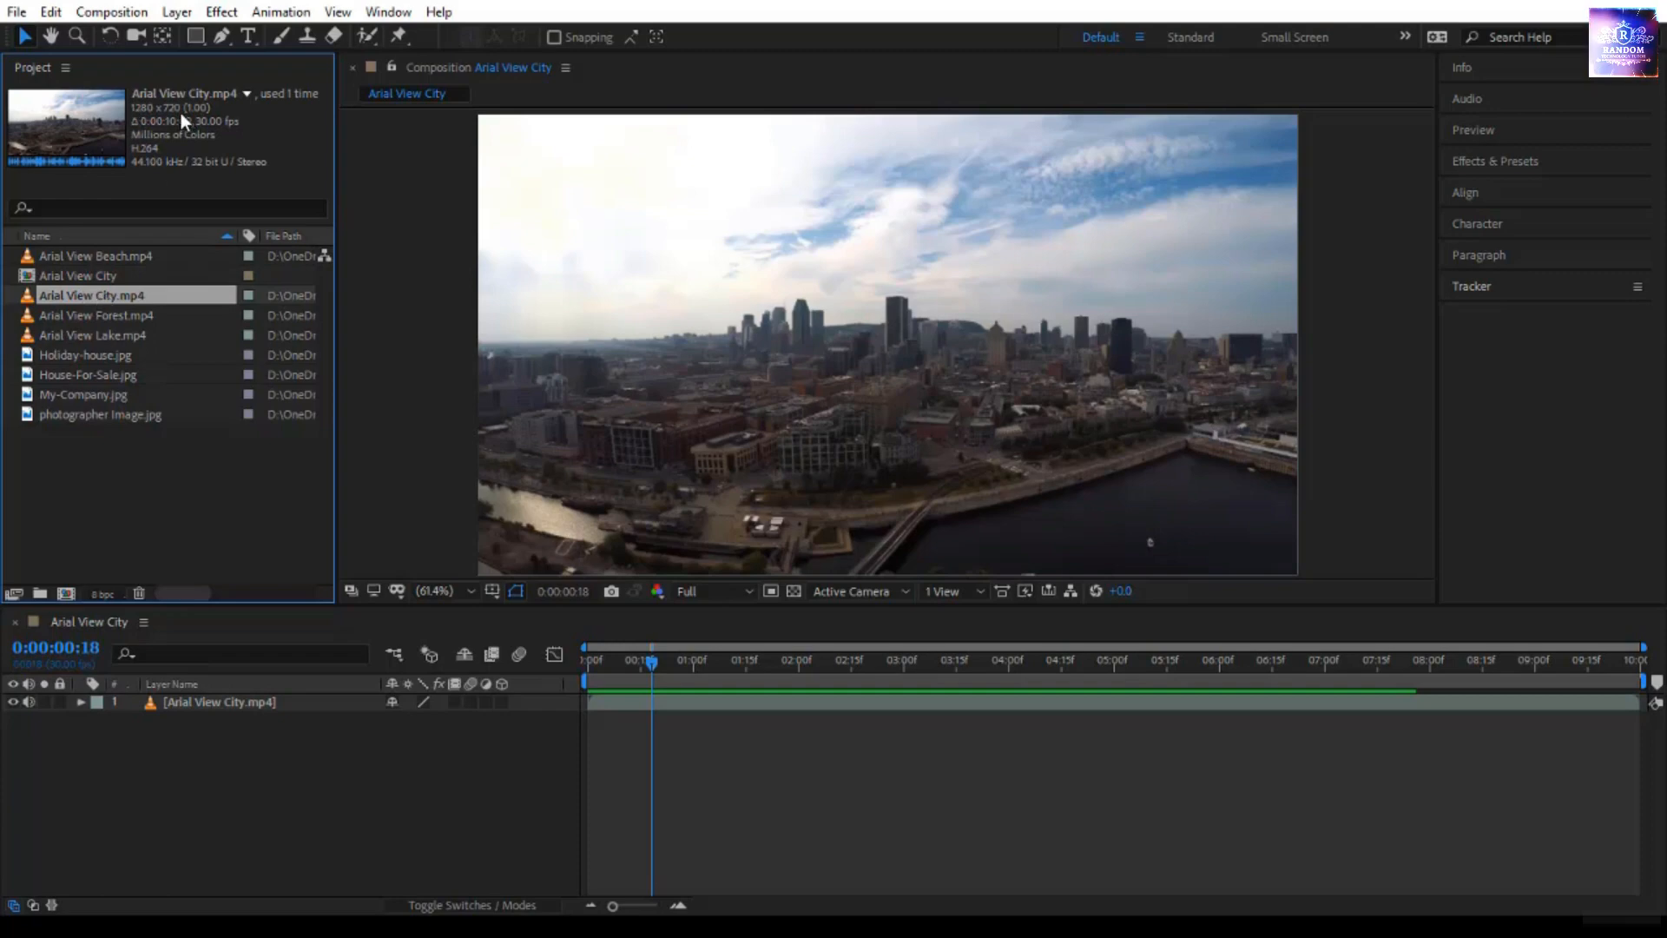
click(133, 275)
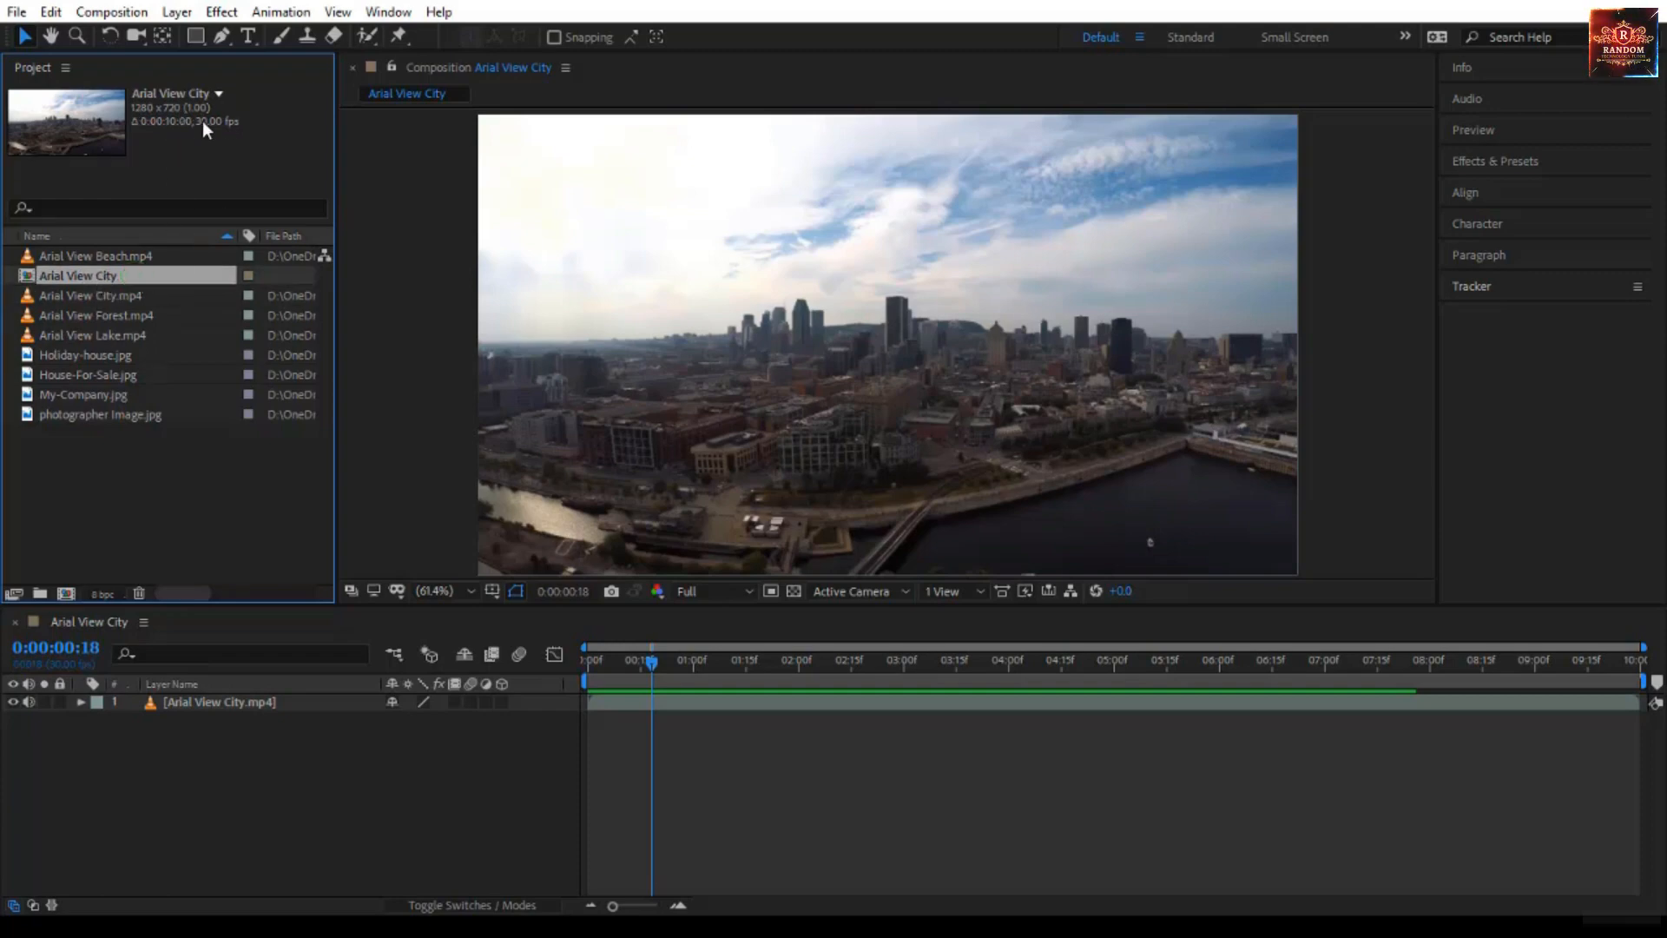
click(167, 297)
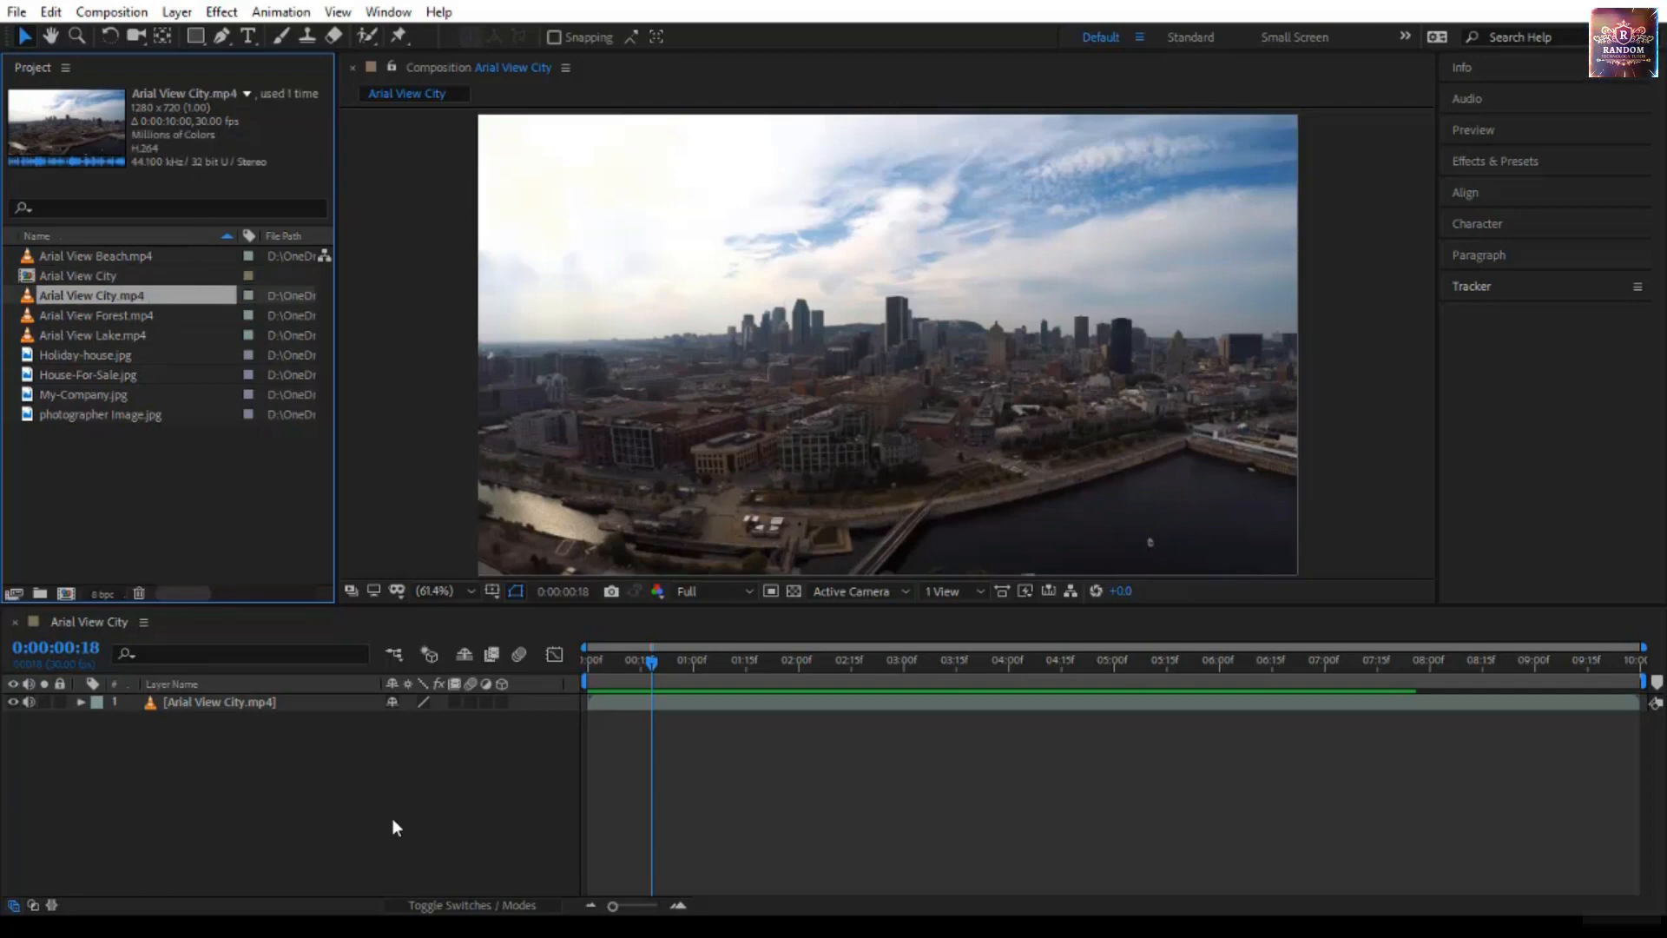
click(31, 702)
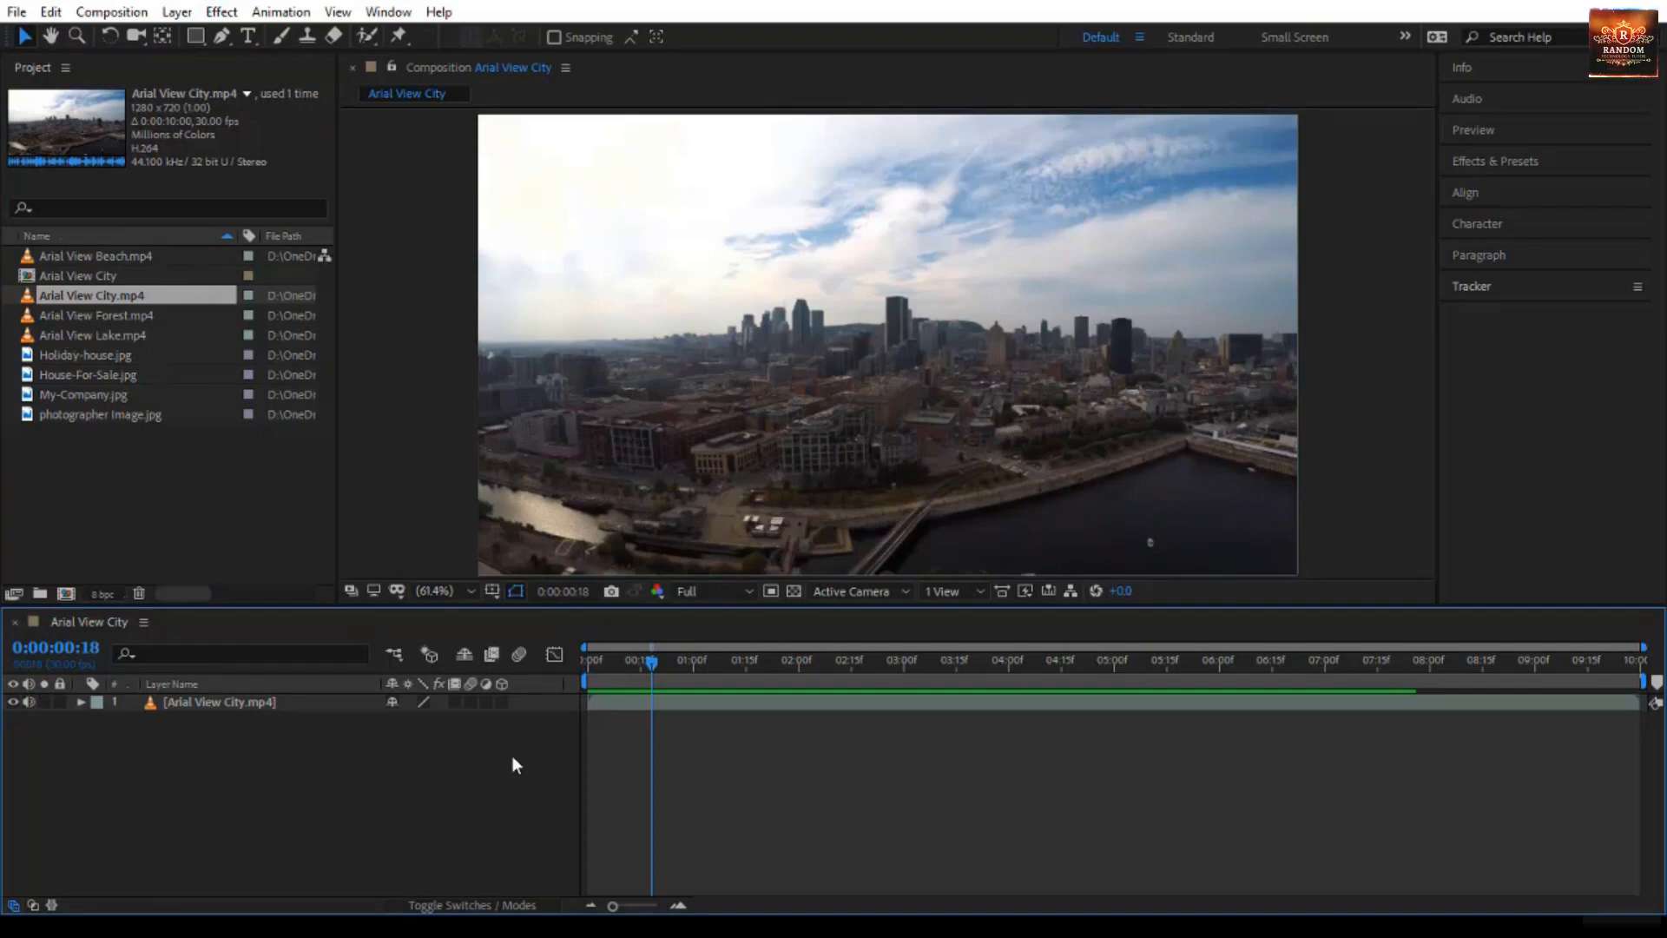
click(820, 775)
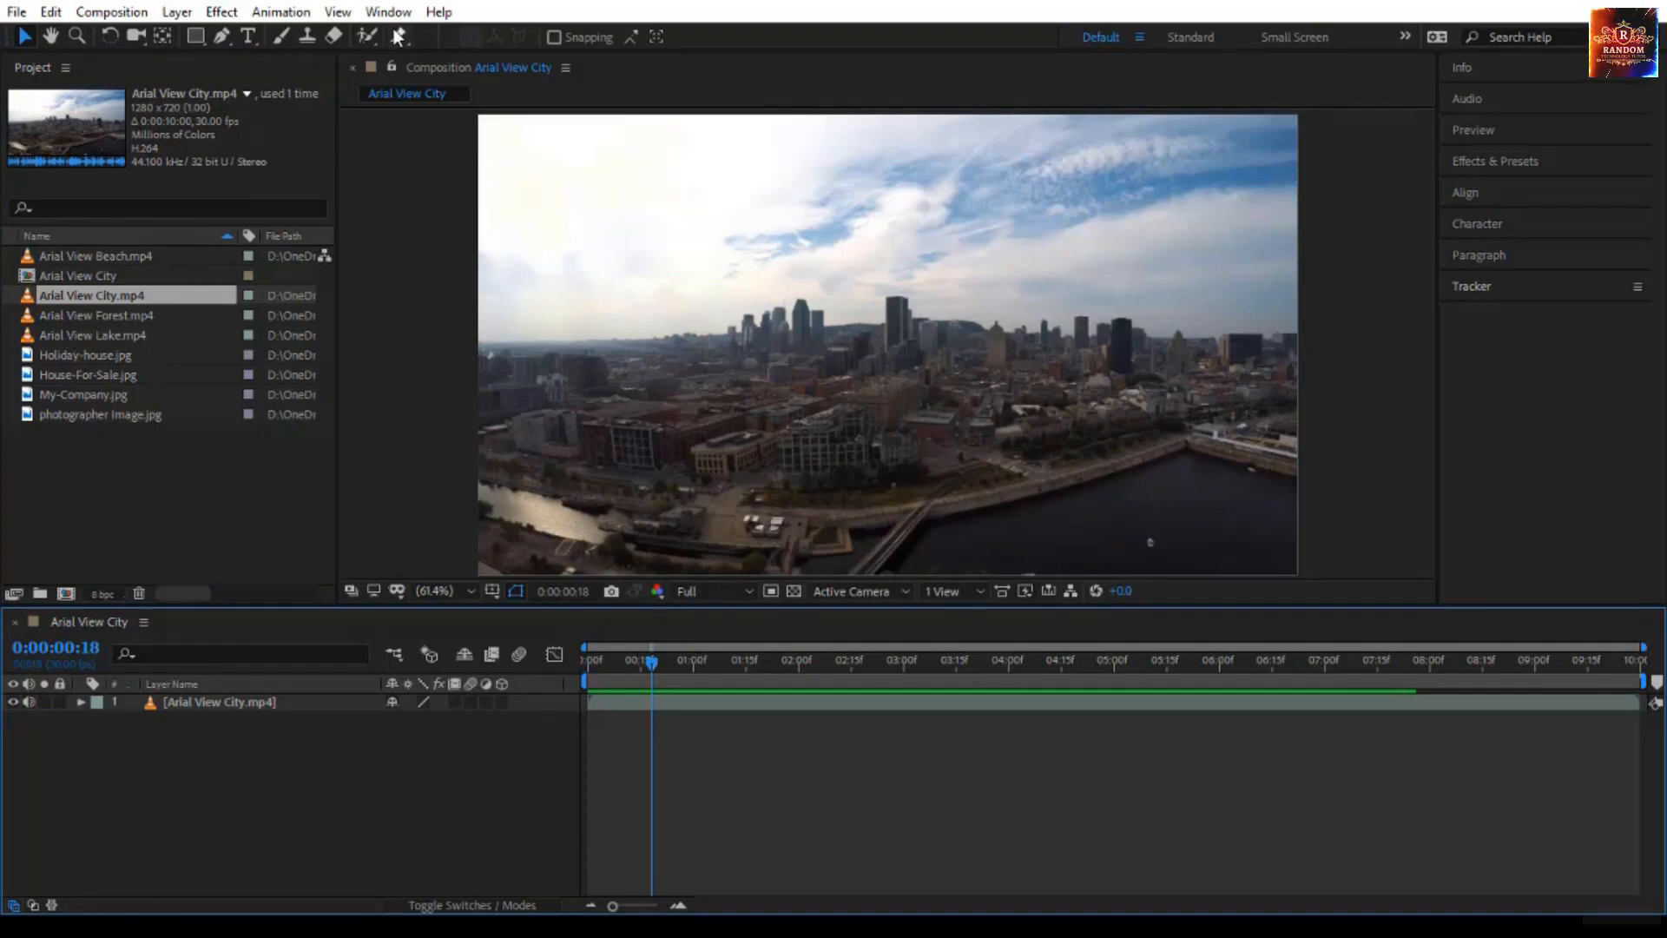
- Add a text layer reading "City View" over the city footage in the composition viewer
click(242, 34)
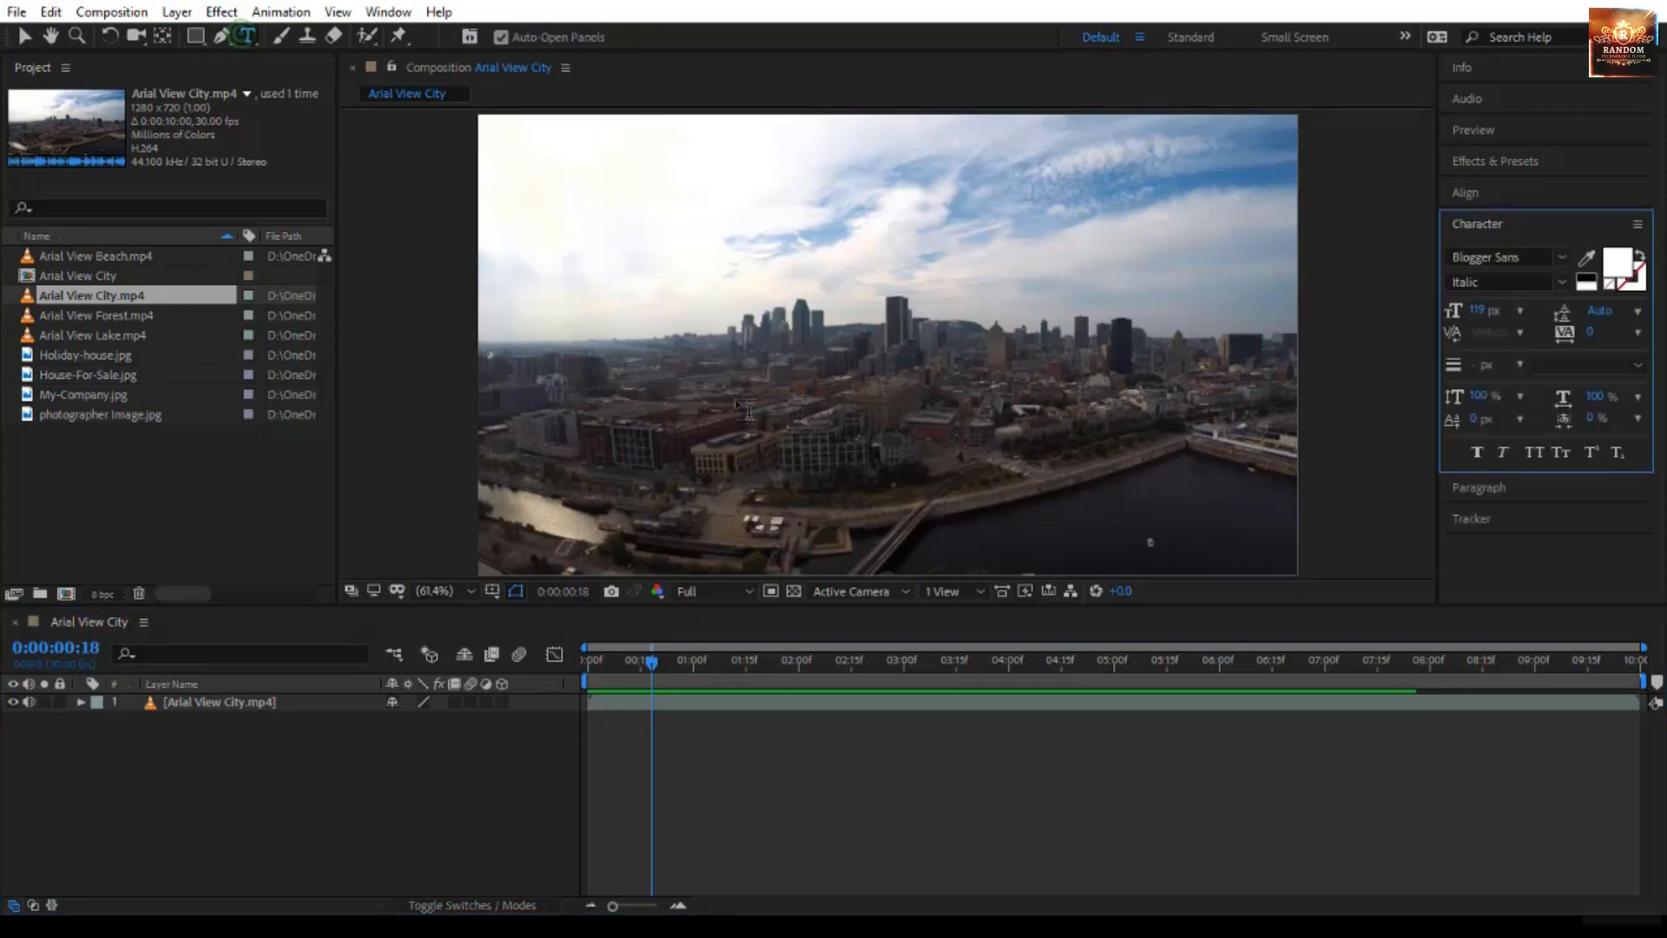
click(749, 468)
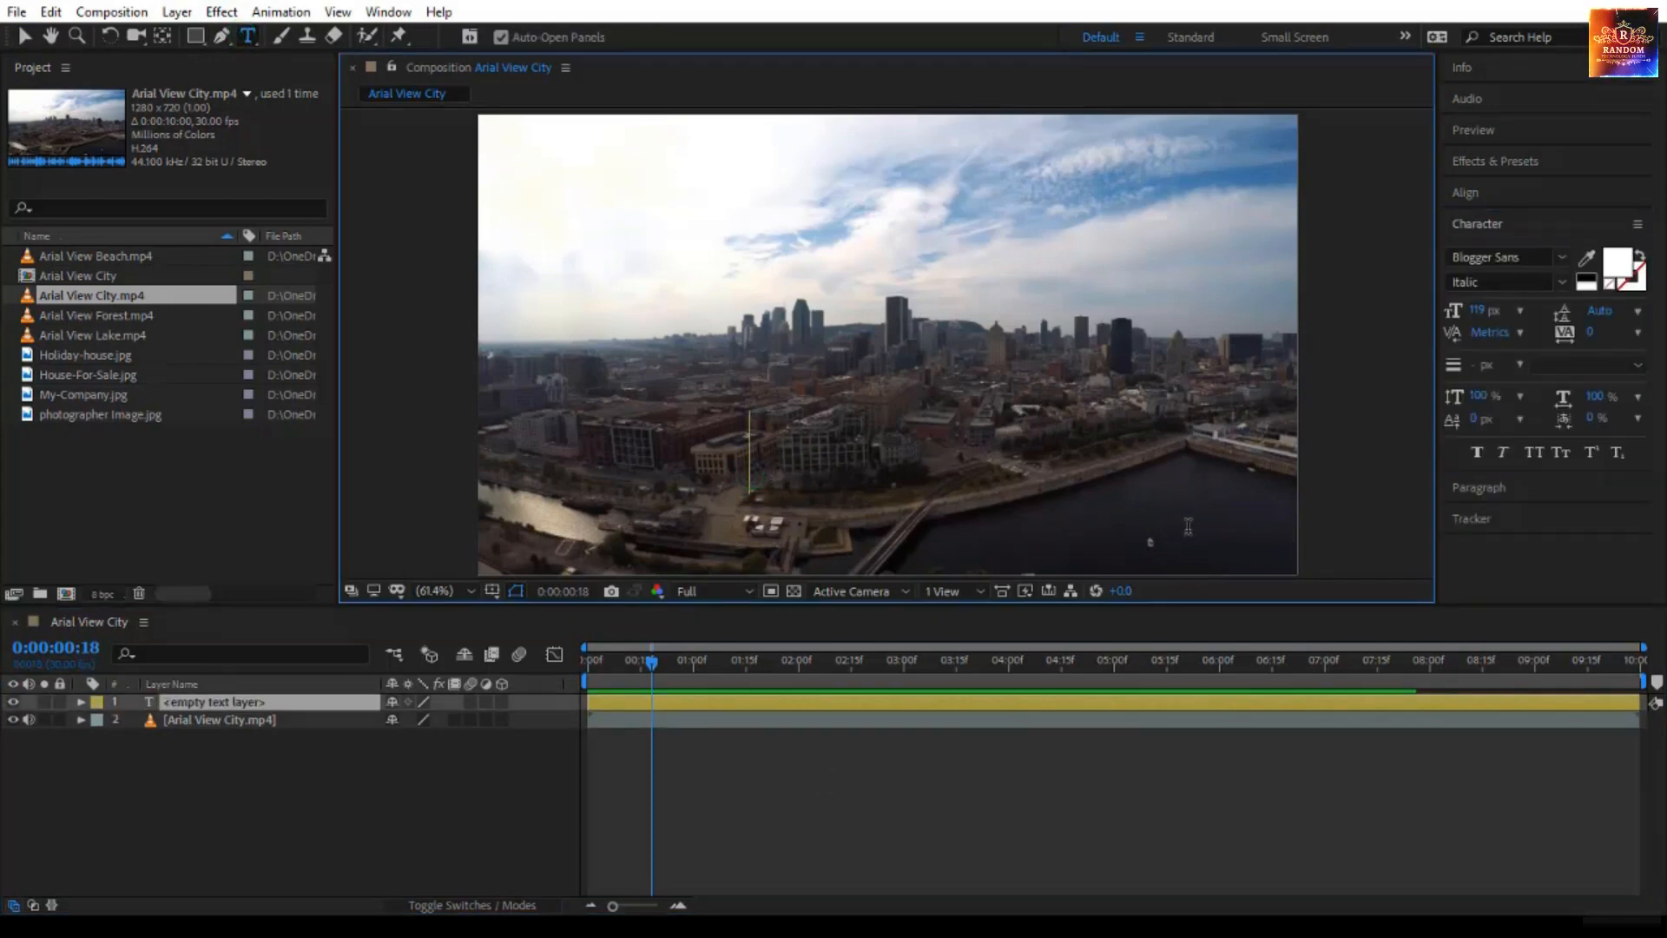
text(City View)
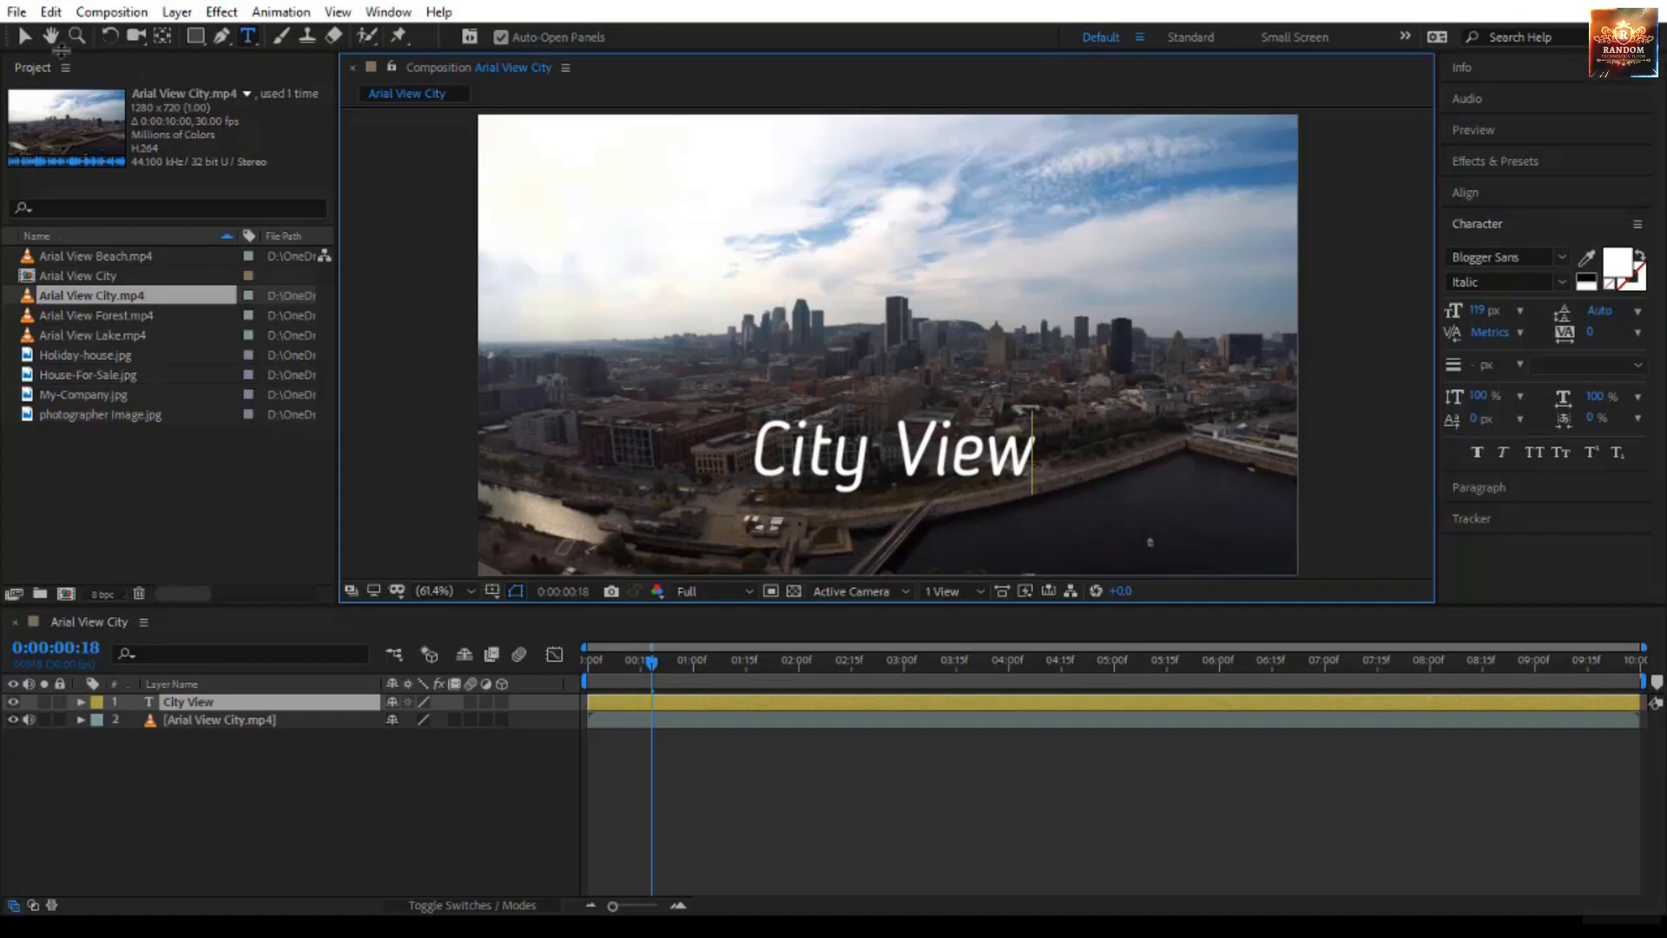
click(22, 38)
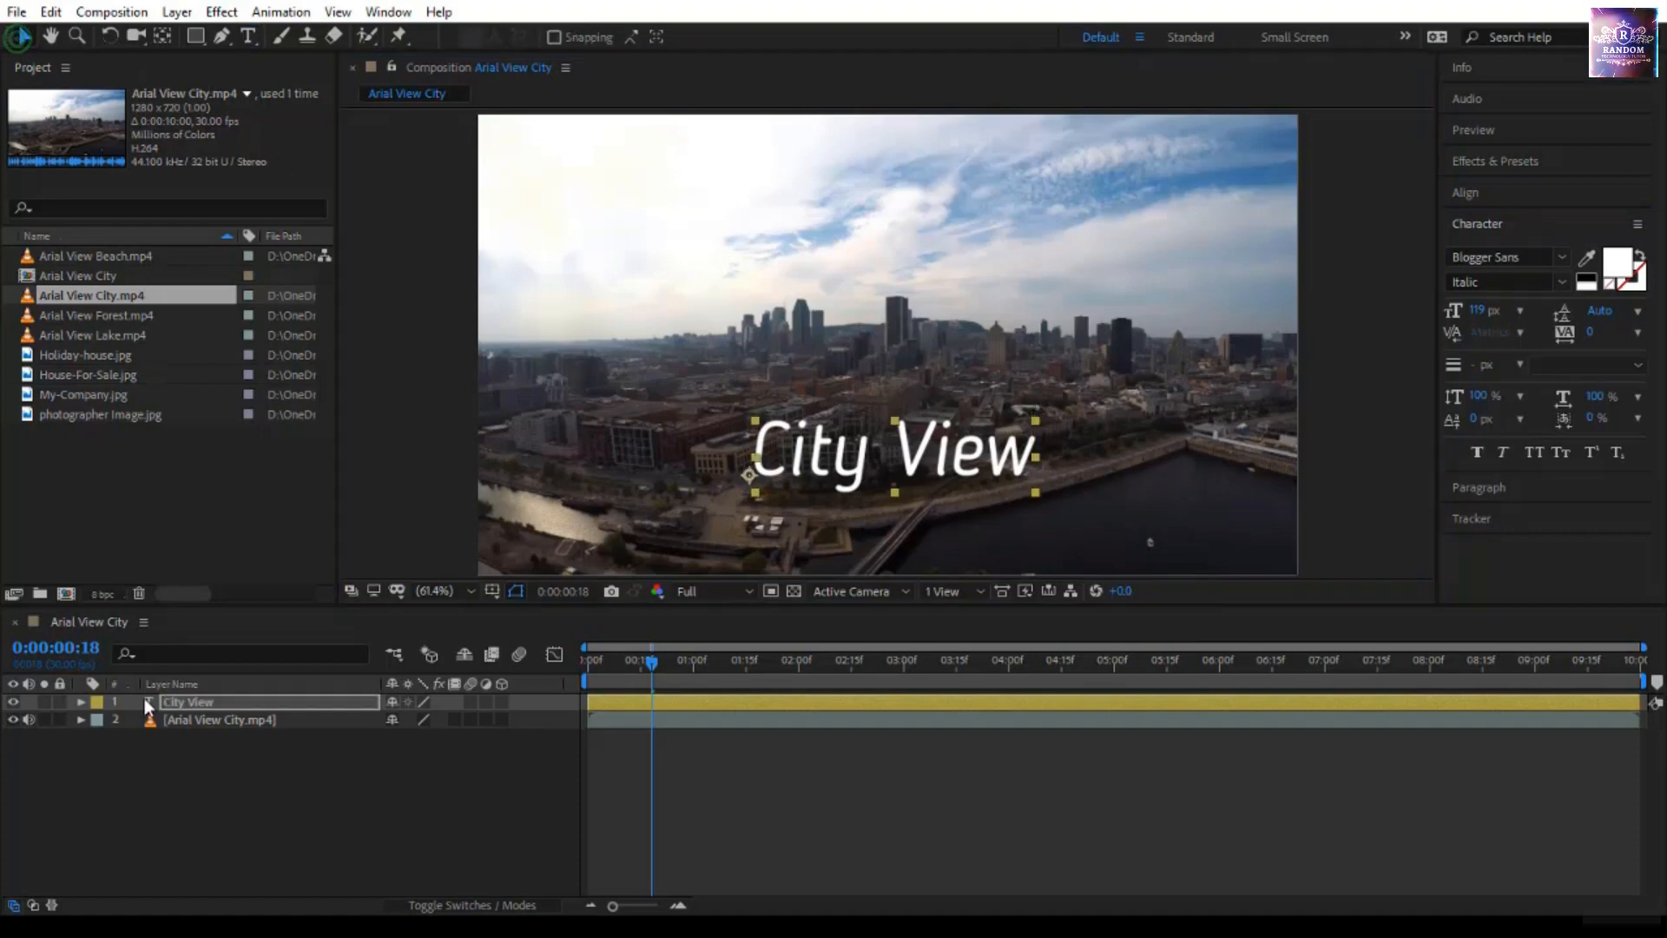
click(182, 721)
click(202, 703)
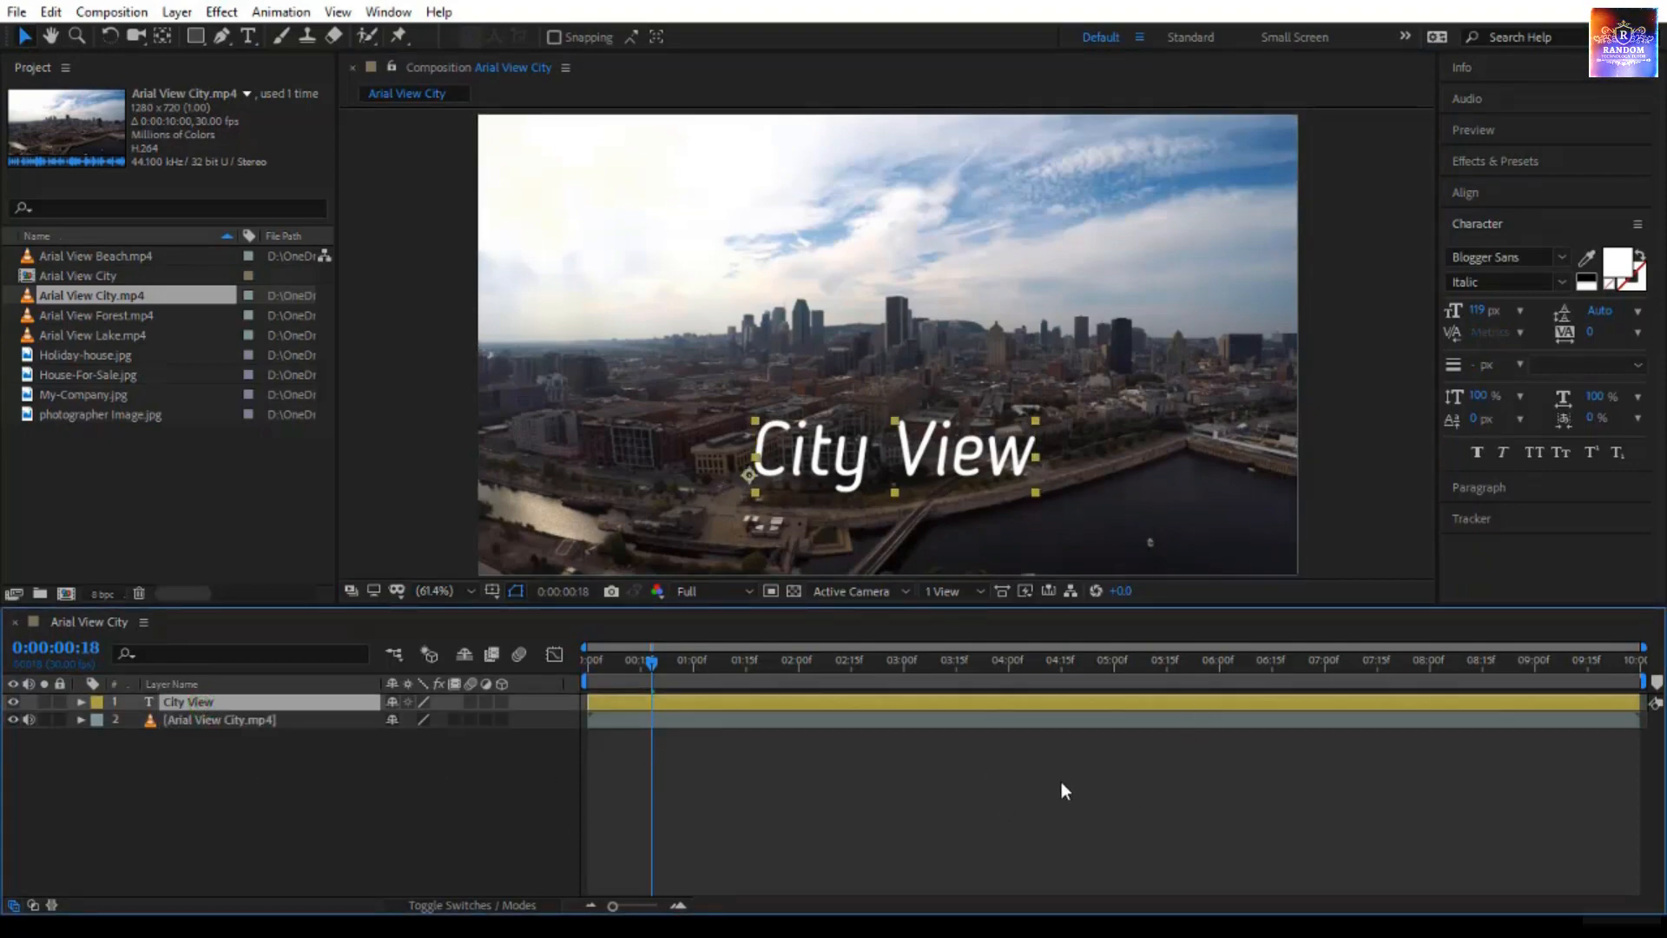
click(94, 454)
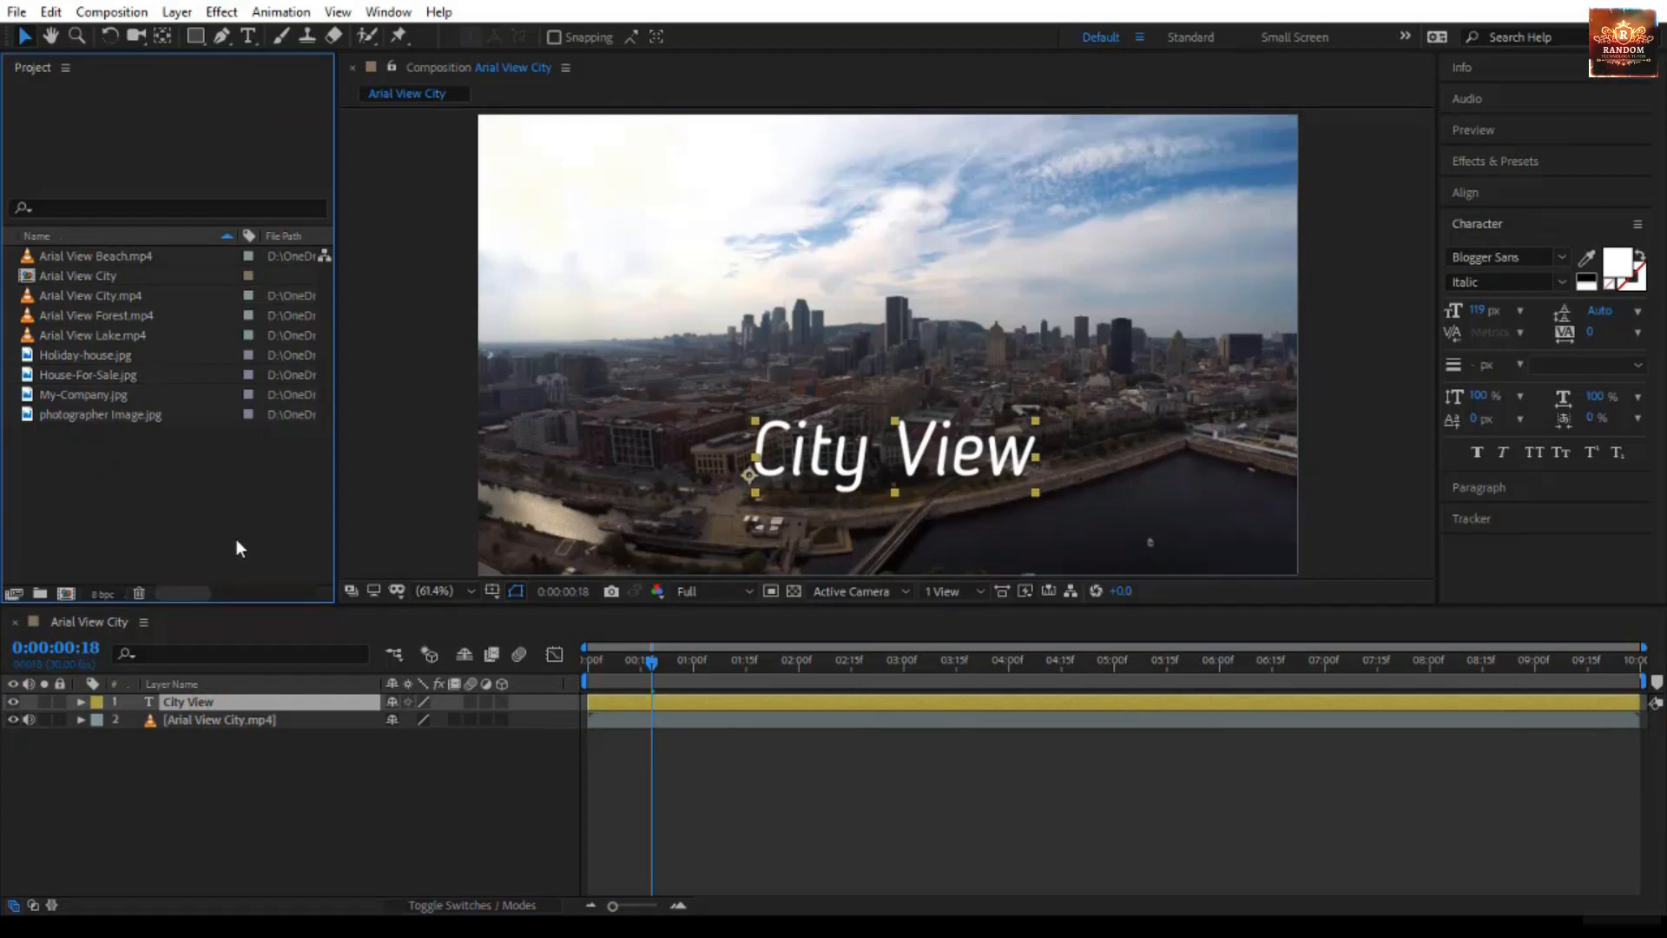